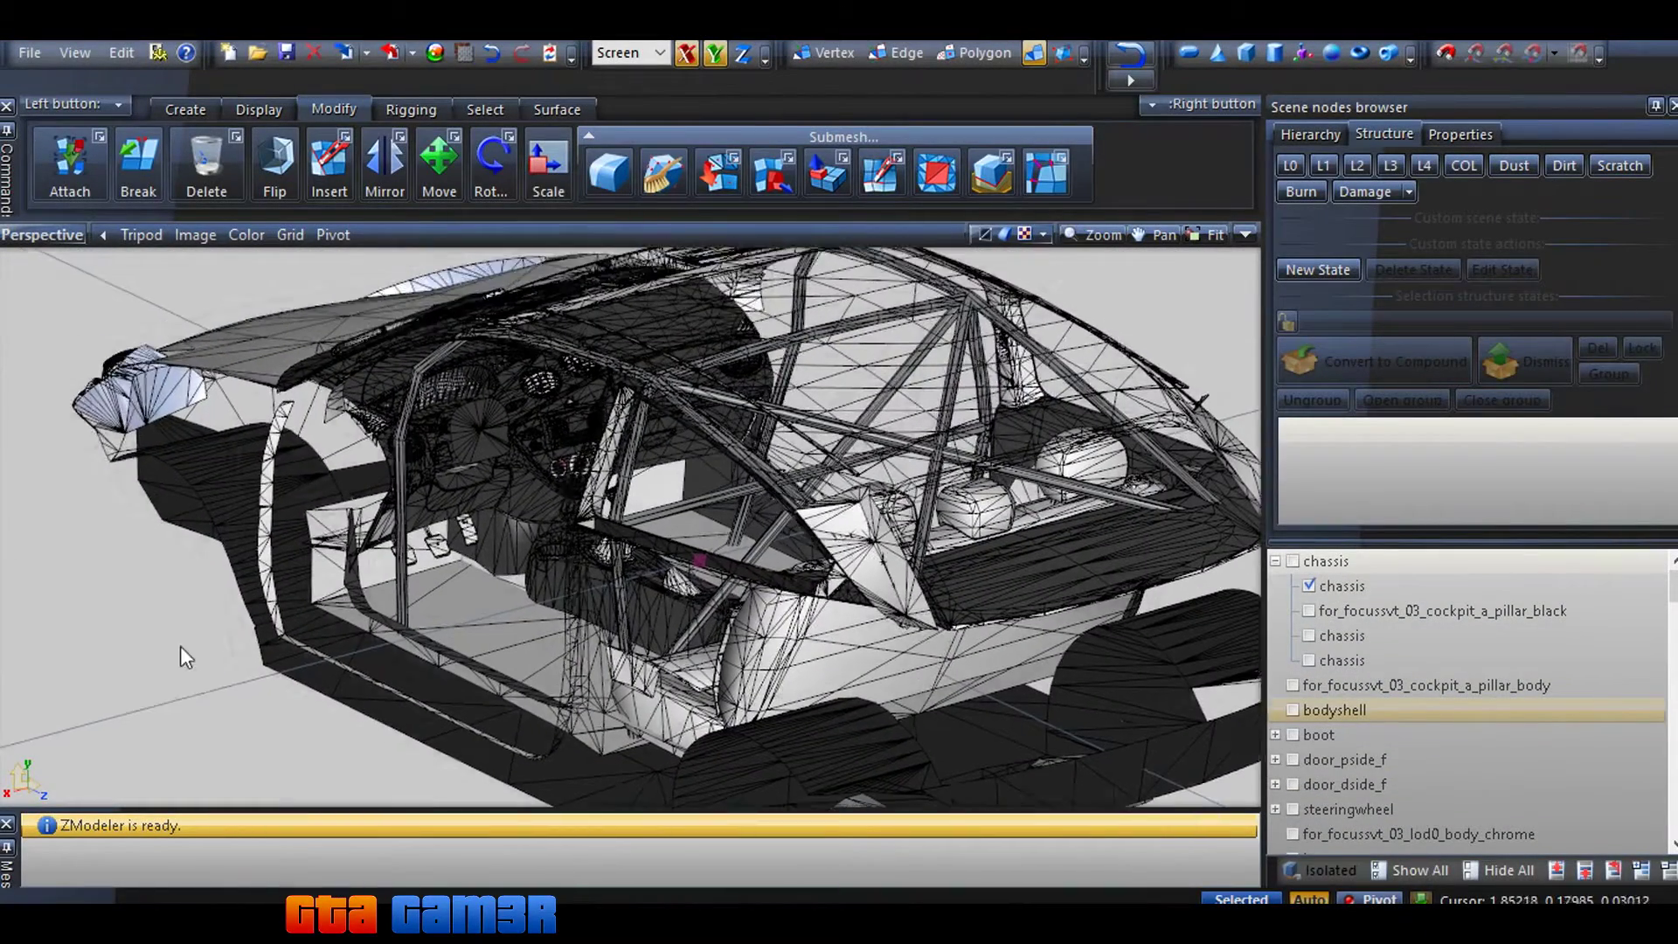
Orbit around the car, select the chassis mesh, and look into the cockpit interior
mouse_move(194, 672)
middle_down()
mouse_move(269, 637)
mouse_move(240, 647)
middle_up()
scroll(275, 645, down, 2)
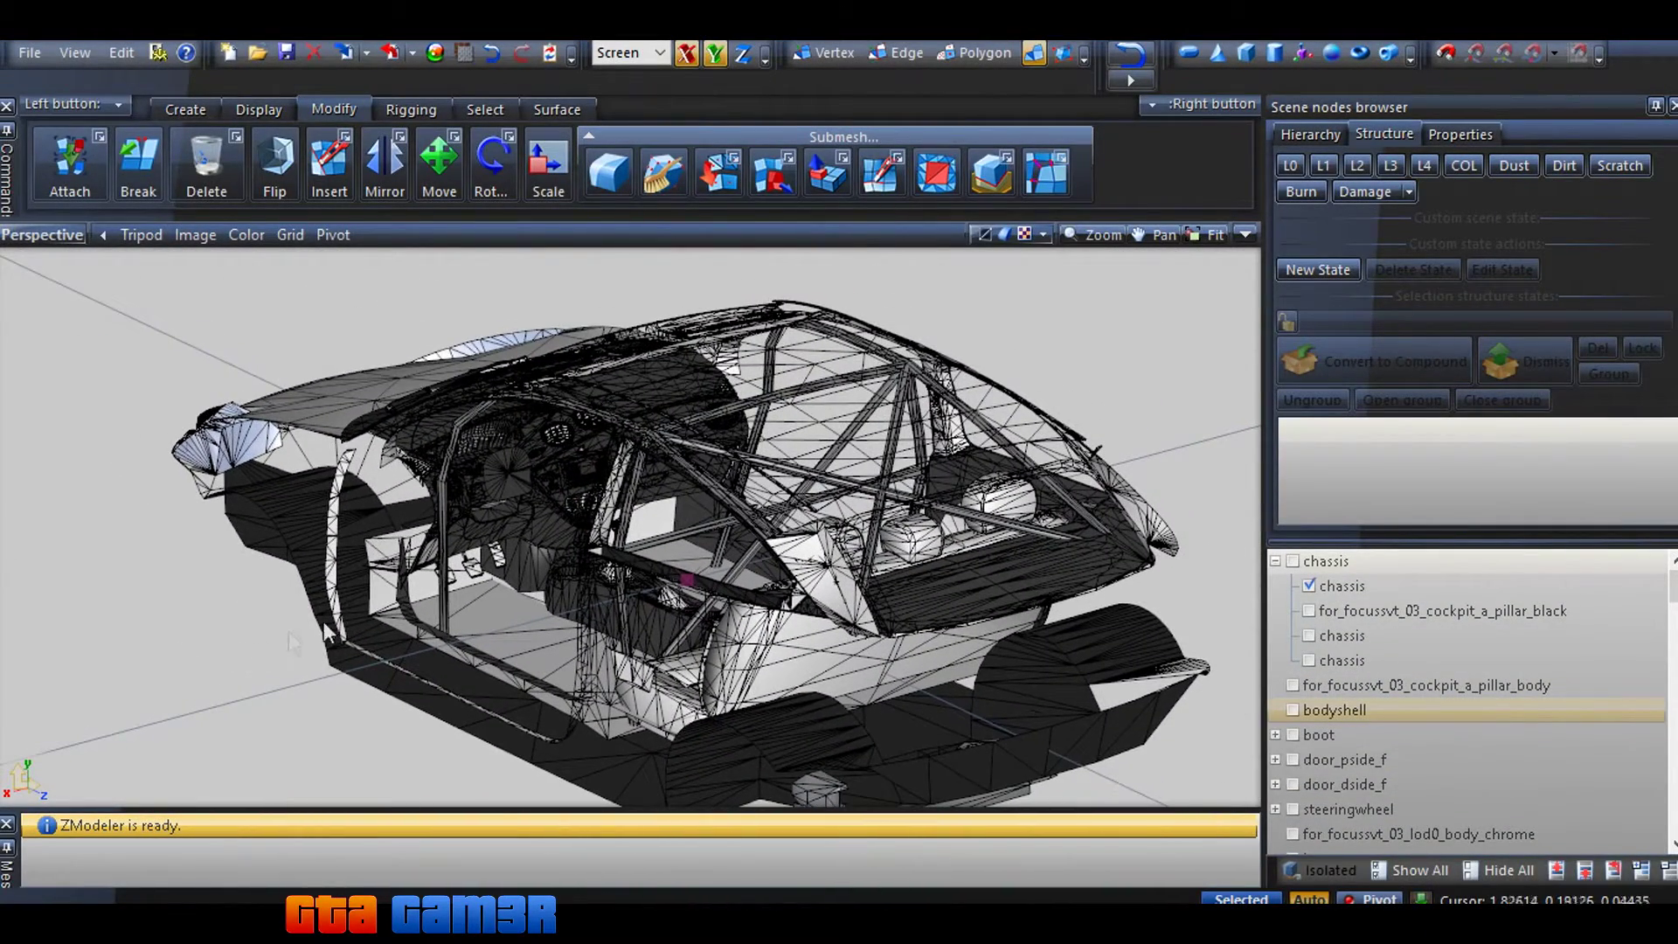
scroll(318, 644, up, 2)
scroll(325, 656, up, 1)
scroll(305, 641, up, 1)
click(360, 645)
scroll(381, 636, up, 1)
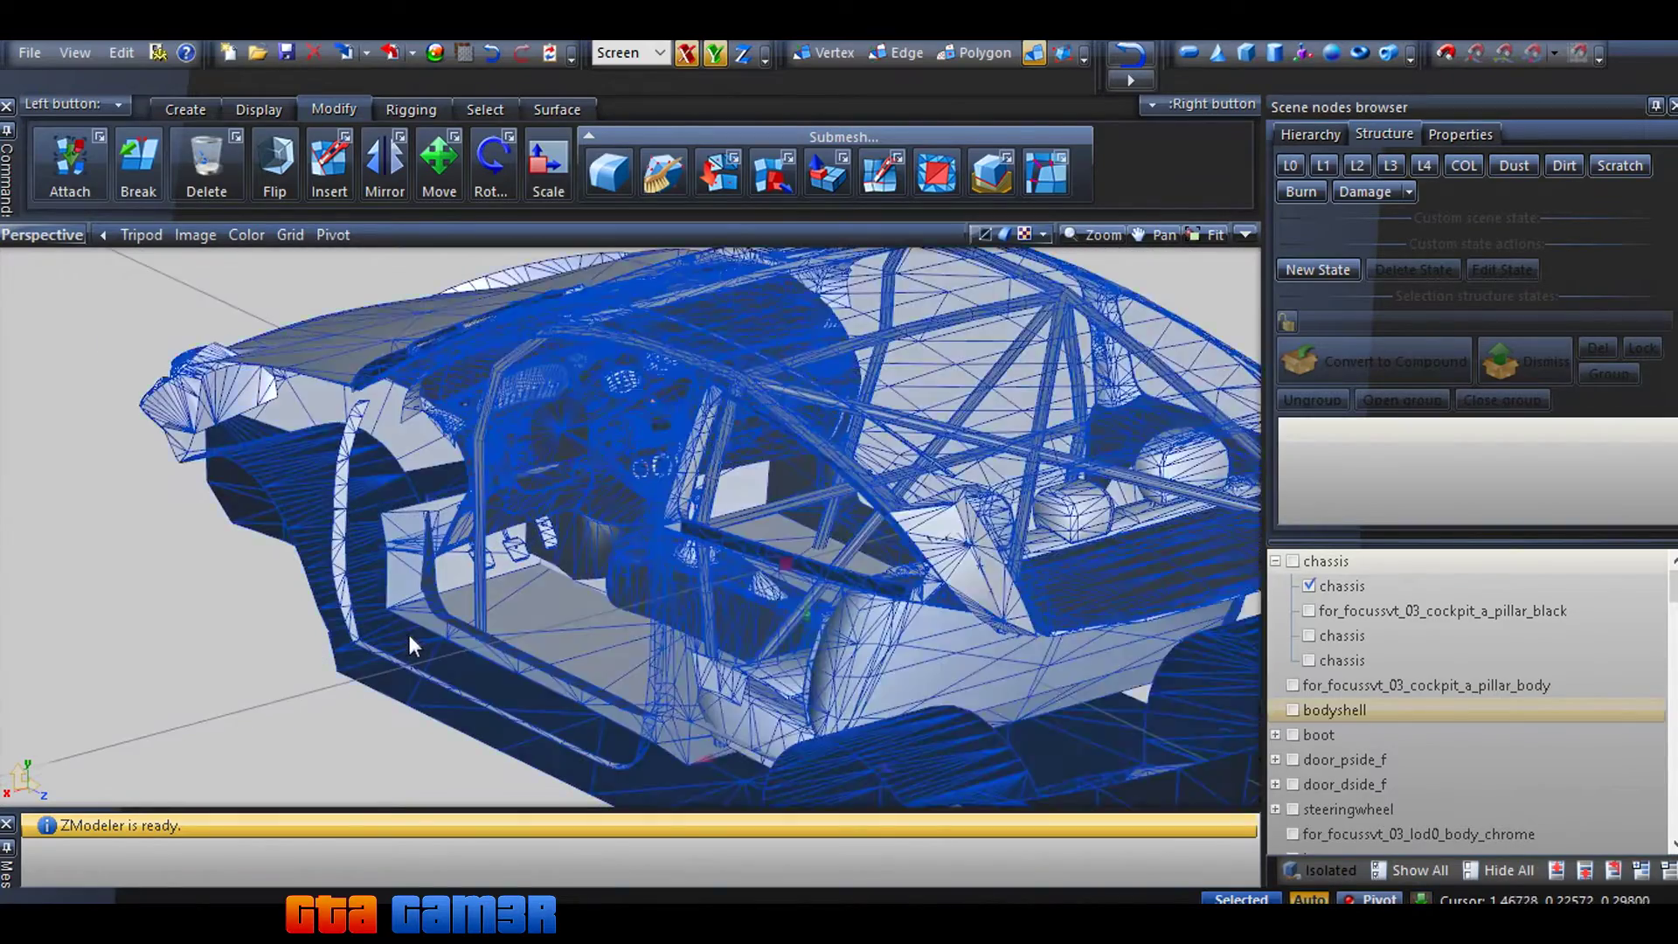
scroll(408, 631, up, 2)
mouse_move(399, 361)
middle_down()
mouse_move(494, 430)
mouse_move(484, 402)
middle_up()
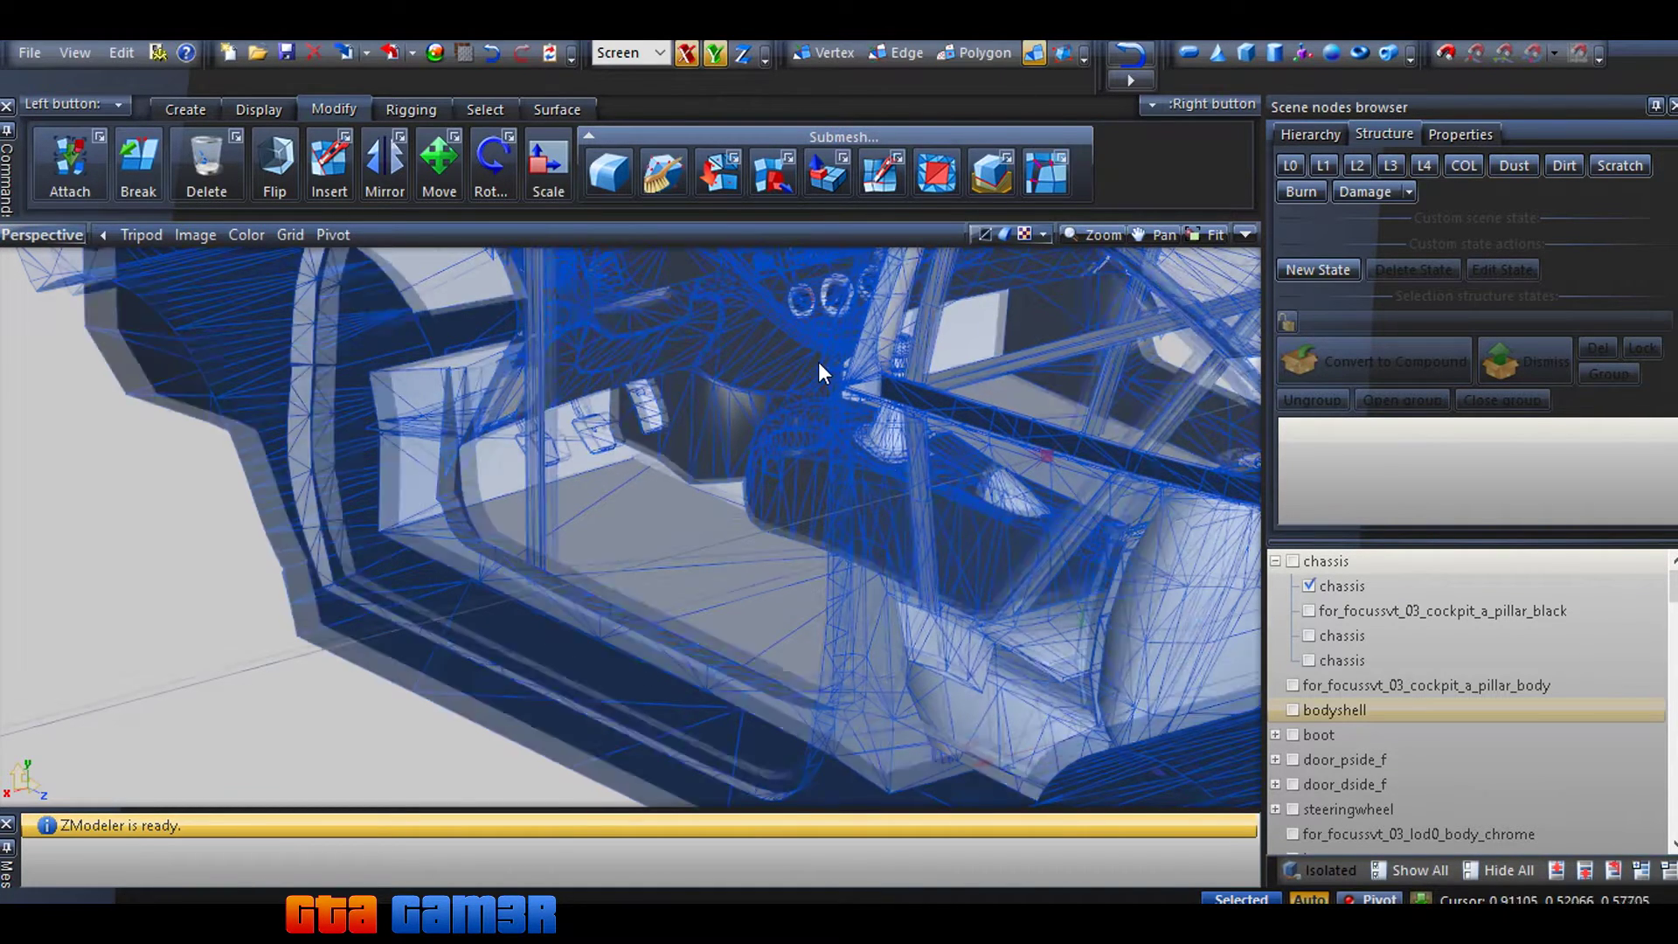
Switch the chassis to vertex level, select all its vertices, and orbit closer into the cockpit
mouse_move(787, 394)
middle_down()
mouse_move(863, 335)
mouse_move(770, 392)
middle_up()
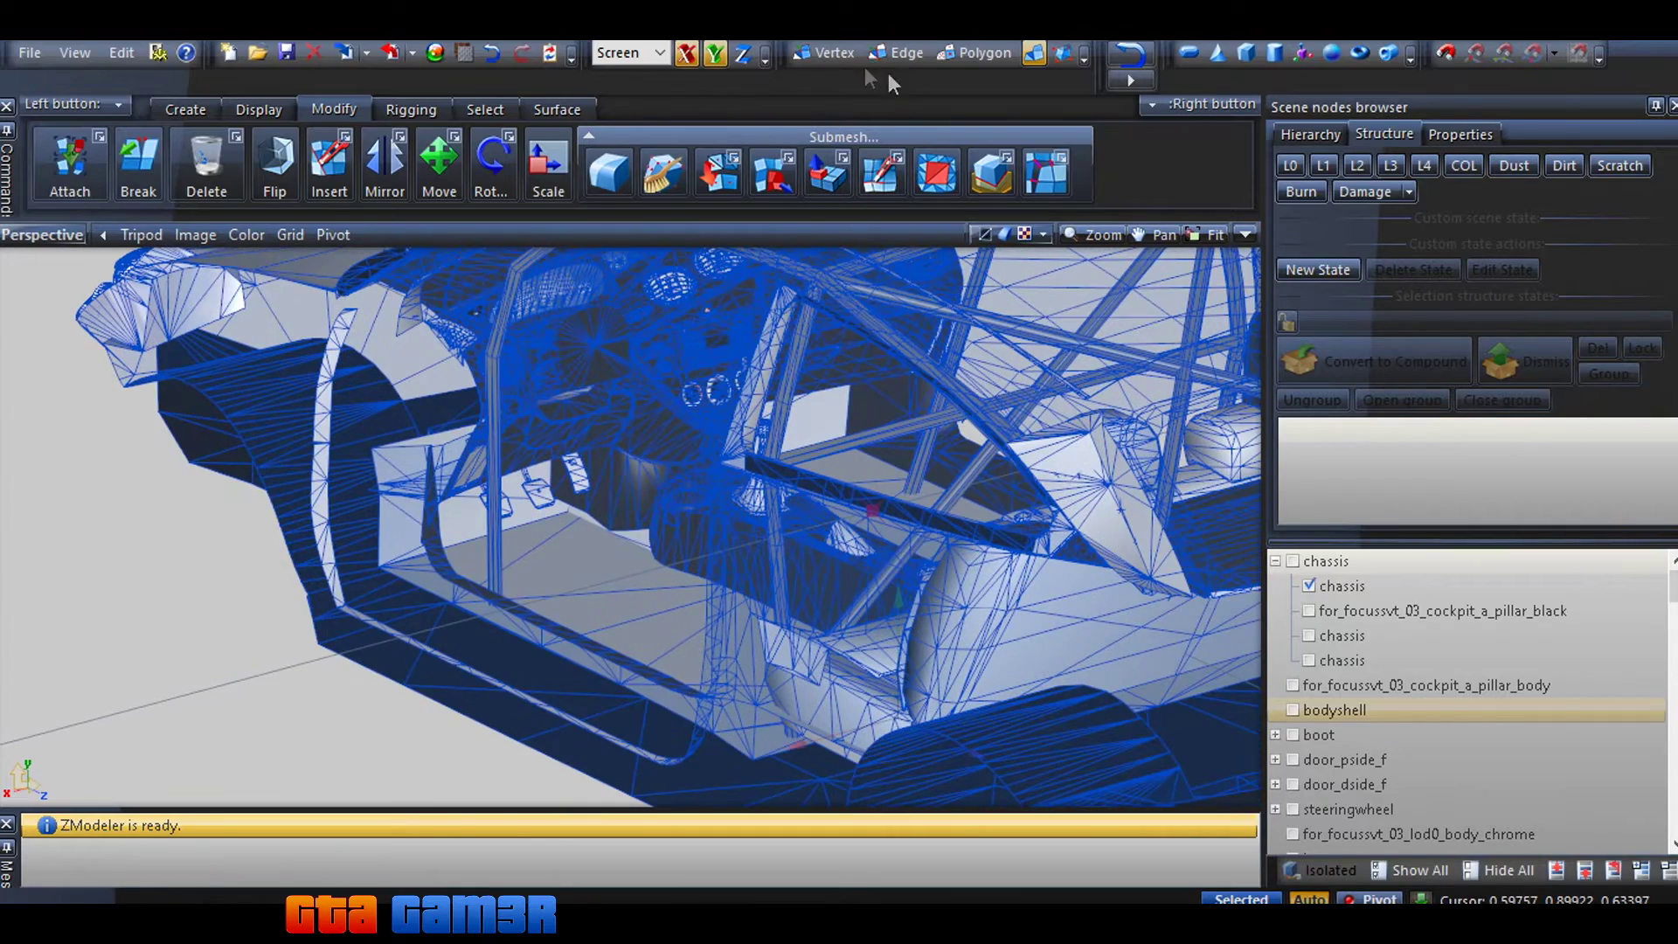
click(822, 51)
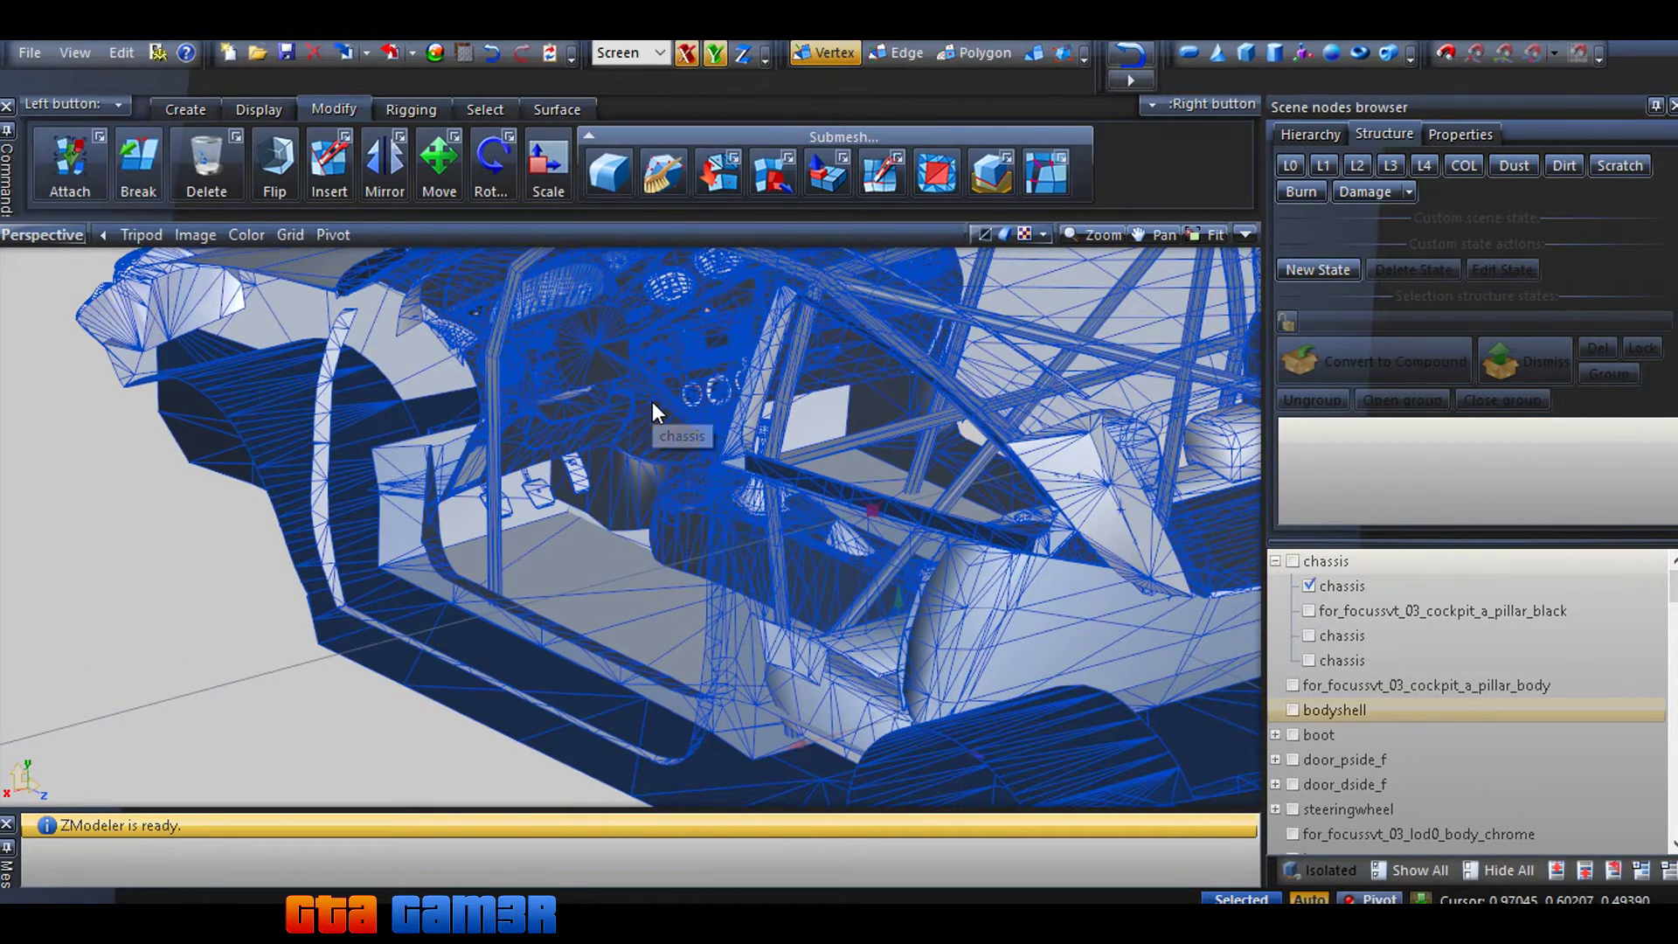
key(ctrl+a)
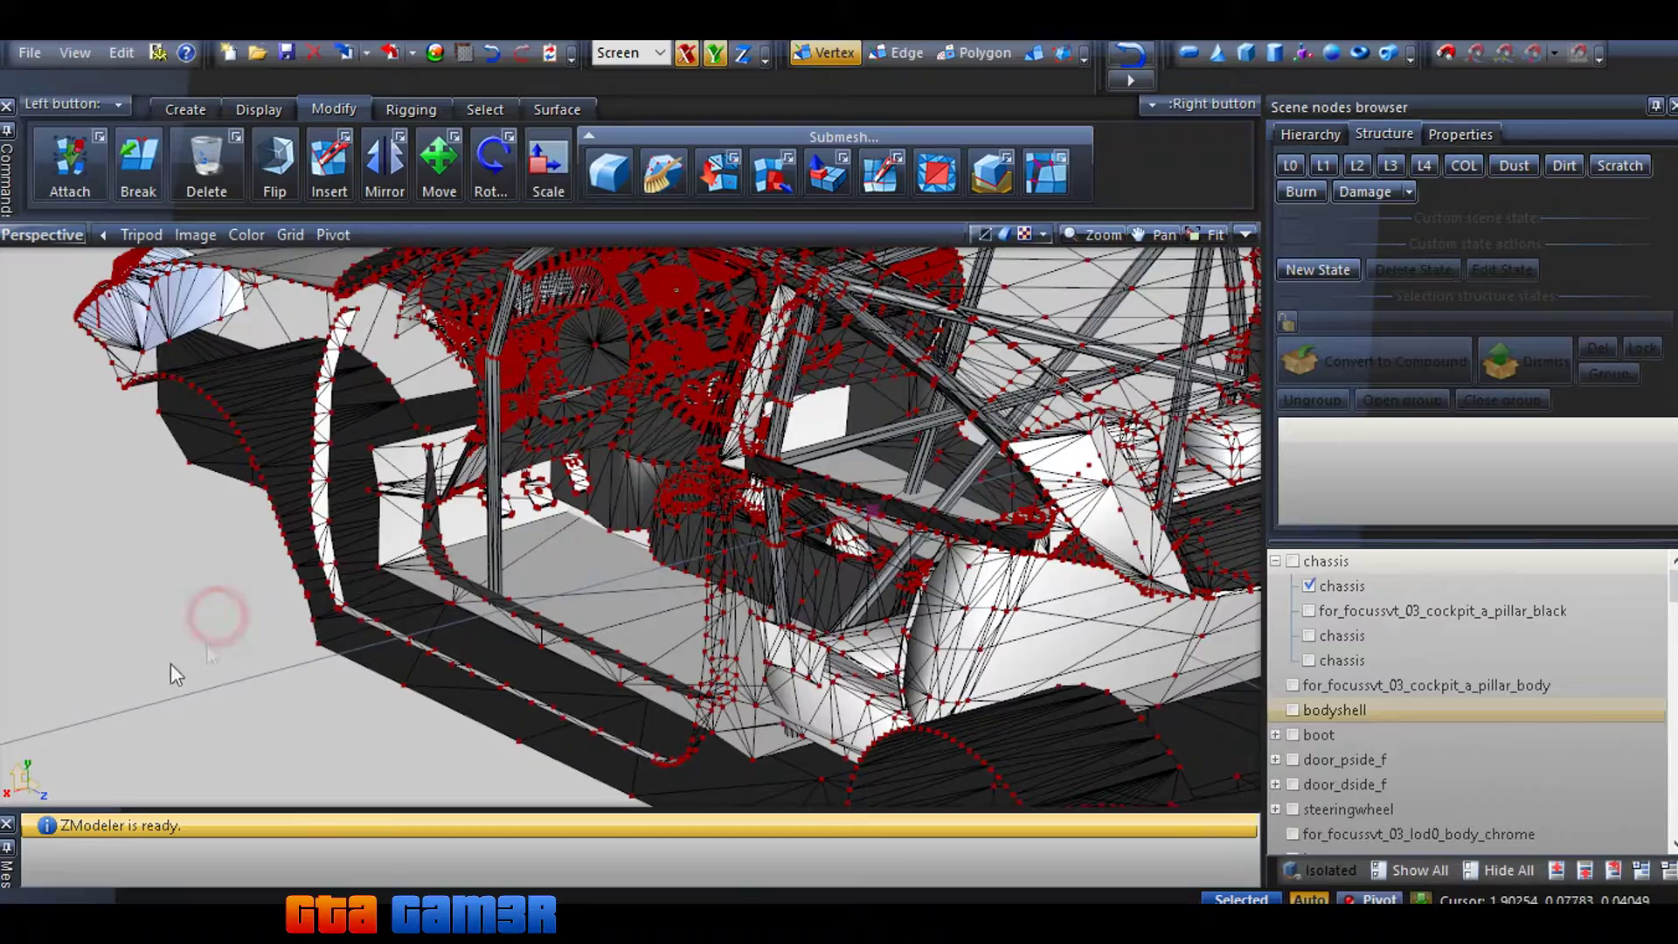
mouse_move(171, 669)
middle_down()
mouse_move(17, 686)
mouse_move(135, 620)
middle_up()
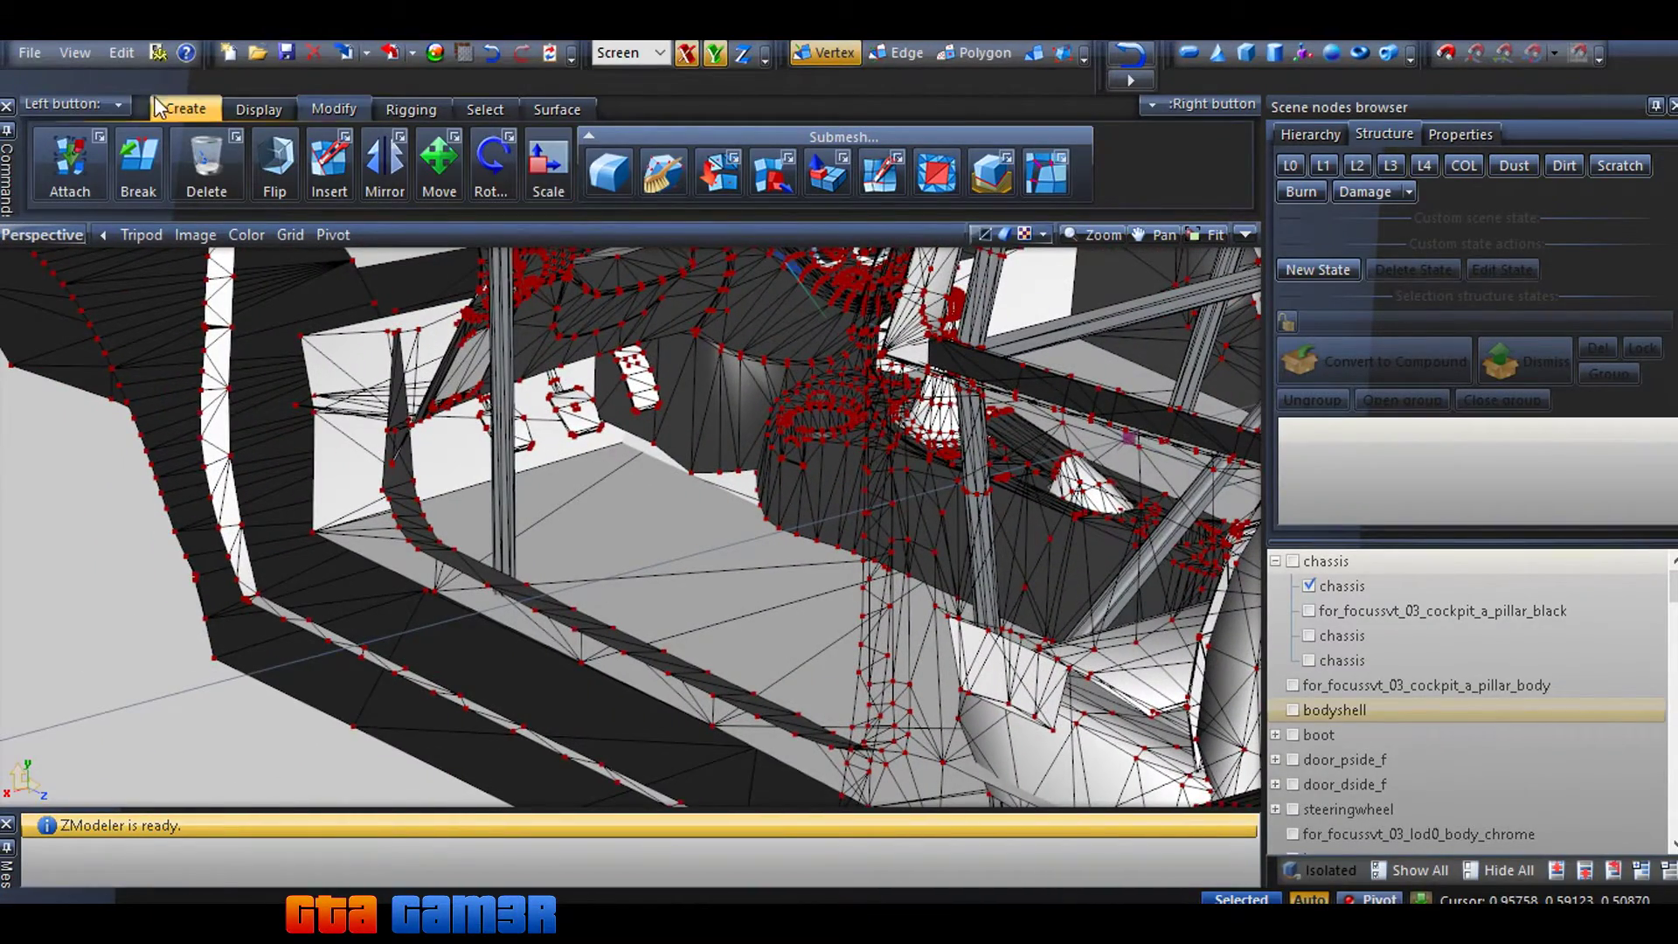
Start the Create > Fan tool and zoom onto the gap between the lower cockpit beams
click(185, 110)
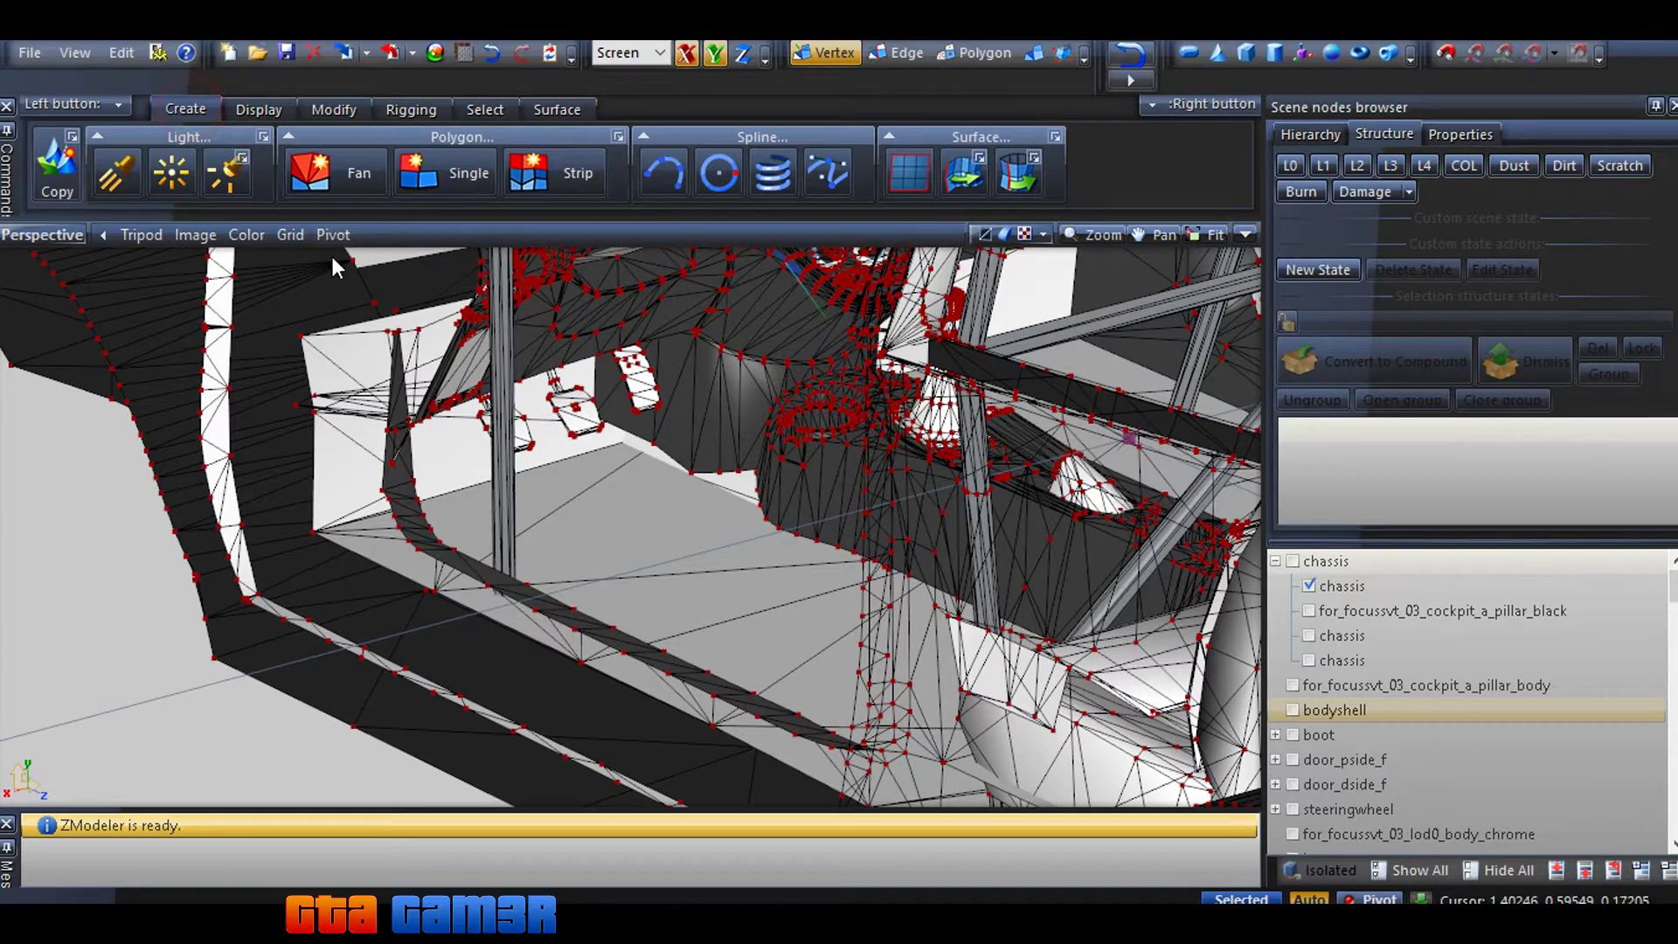
click(345, 174)
mouse_move(319, 600)
middle_down()
mouse_move(244, 536)
mouse_move(139, 589)
mouse_move(270, 645)
mouse_move(321, 587)
middle_up()
scroll(307, 587, up, 3)
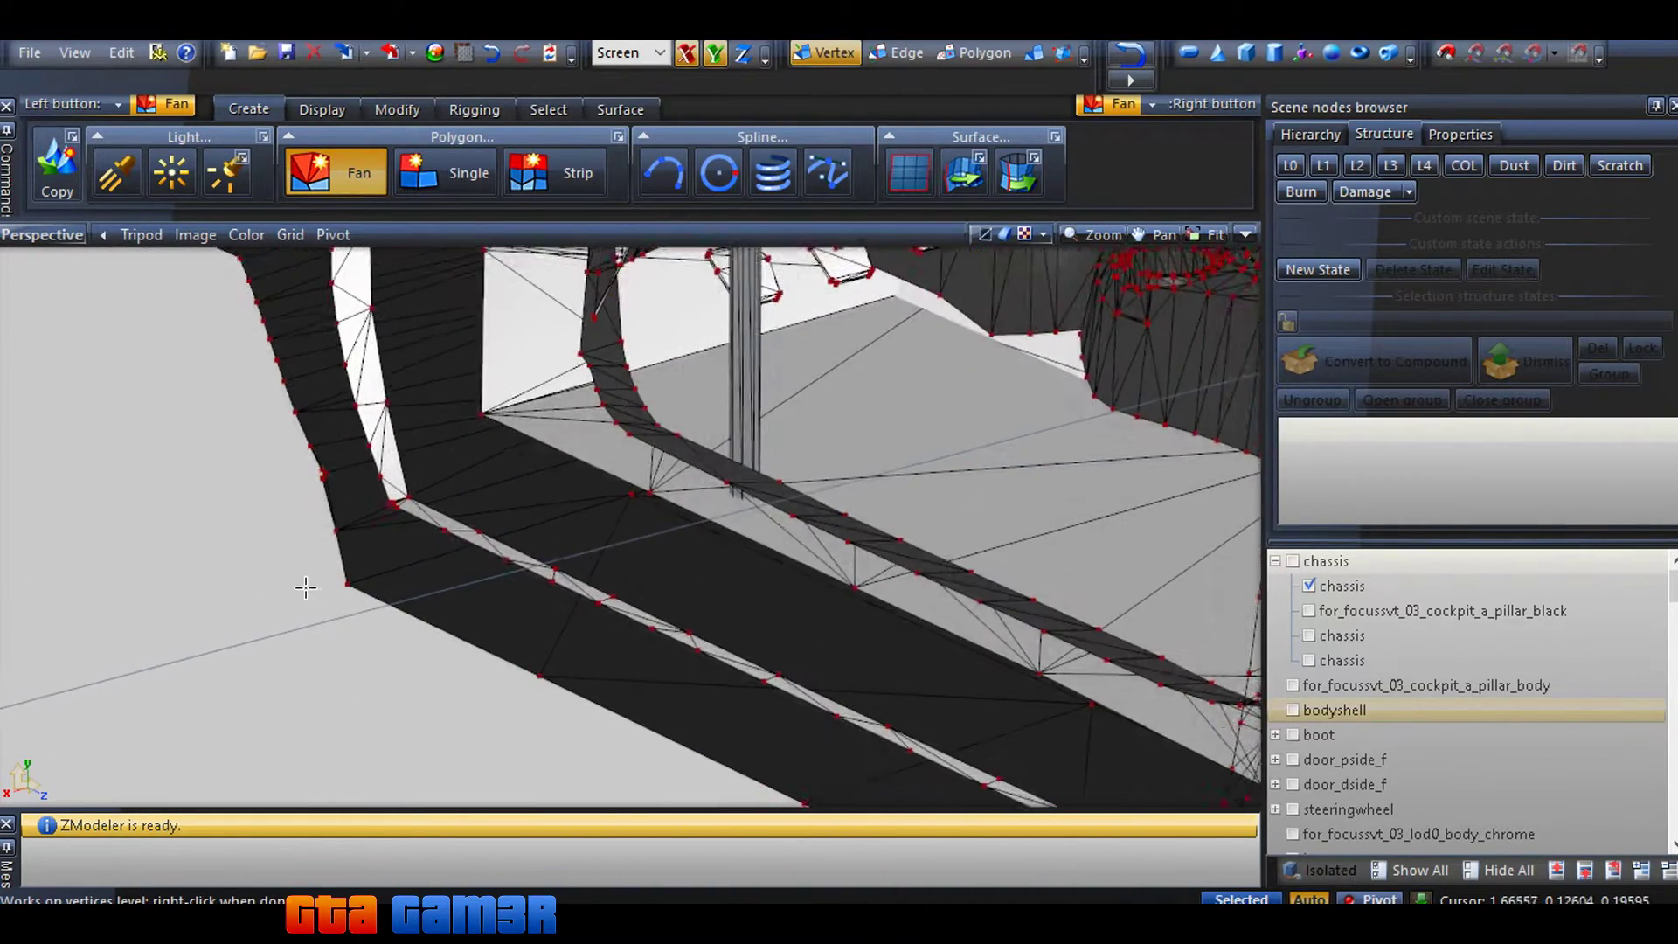
mouse_move(323, 530)
middle_down()
mouse_move(195, 578)
mouse_move(174, 567)
middle_up()
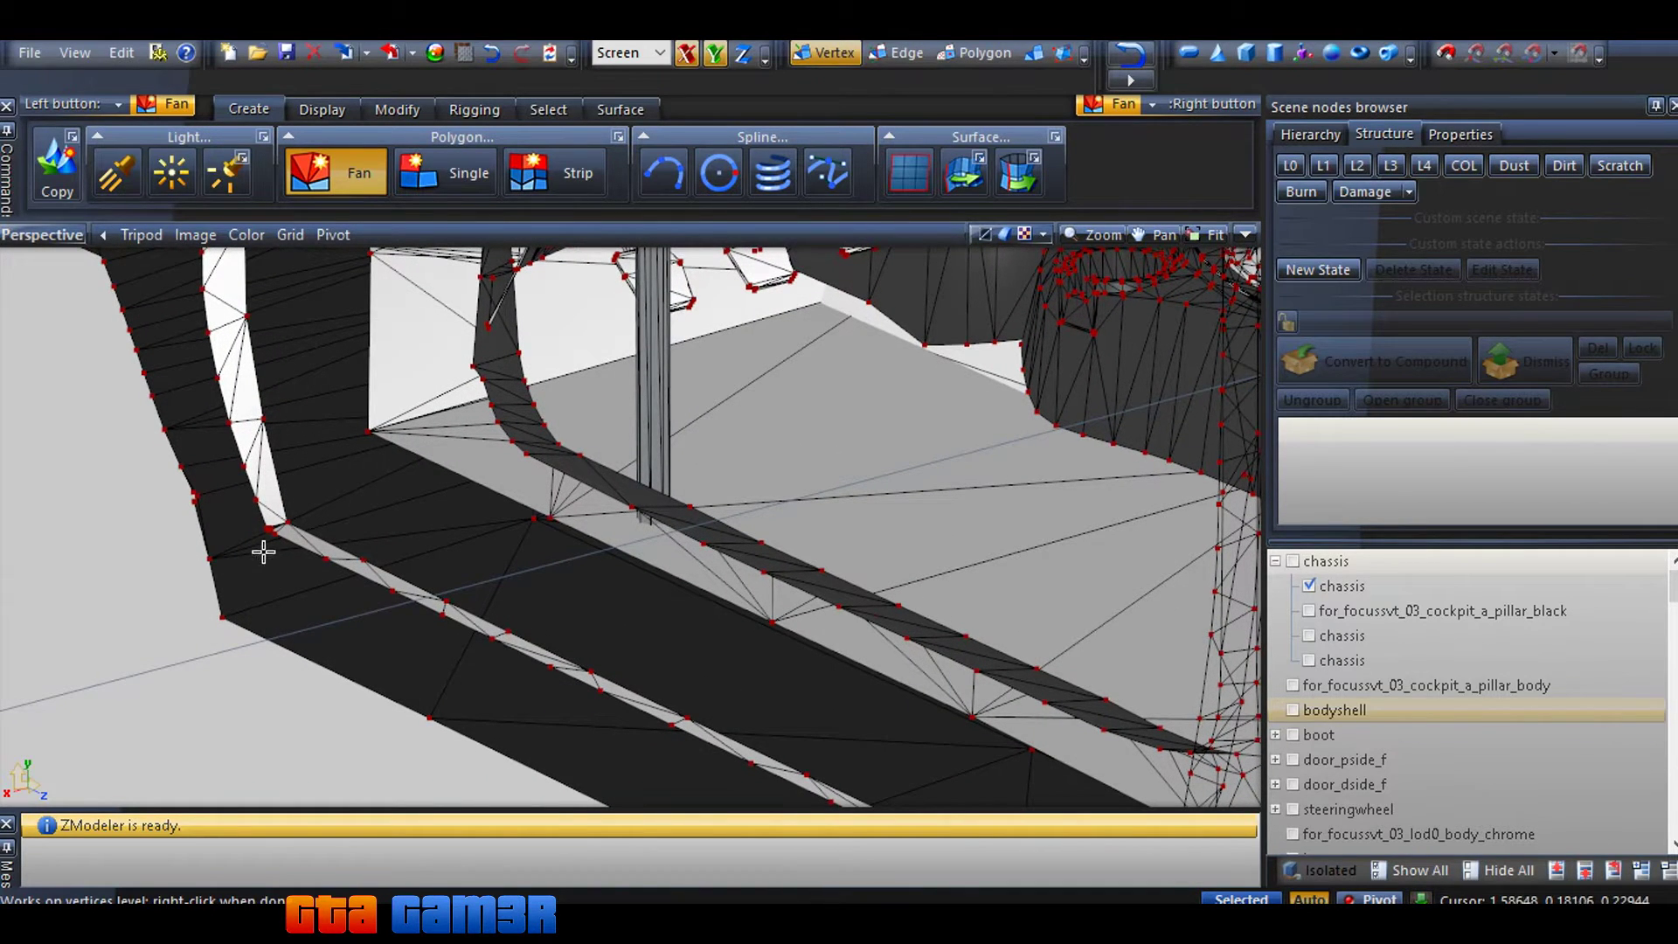
mouse_move(262, 552)
middle_down()
mouse_move(442, 533)
mouse_move(295, 545)
middle_up()
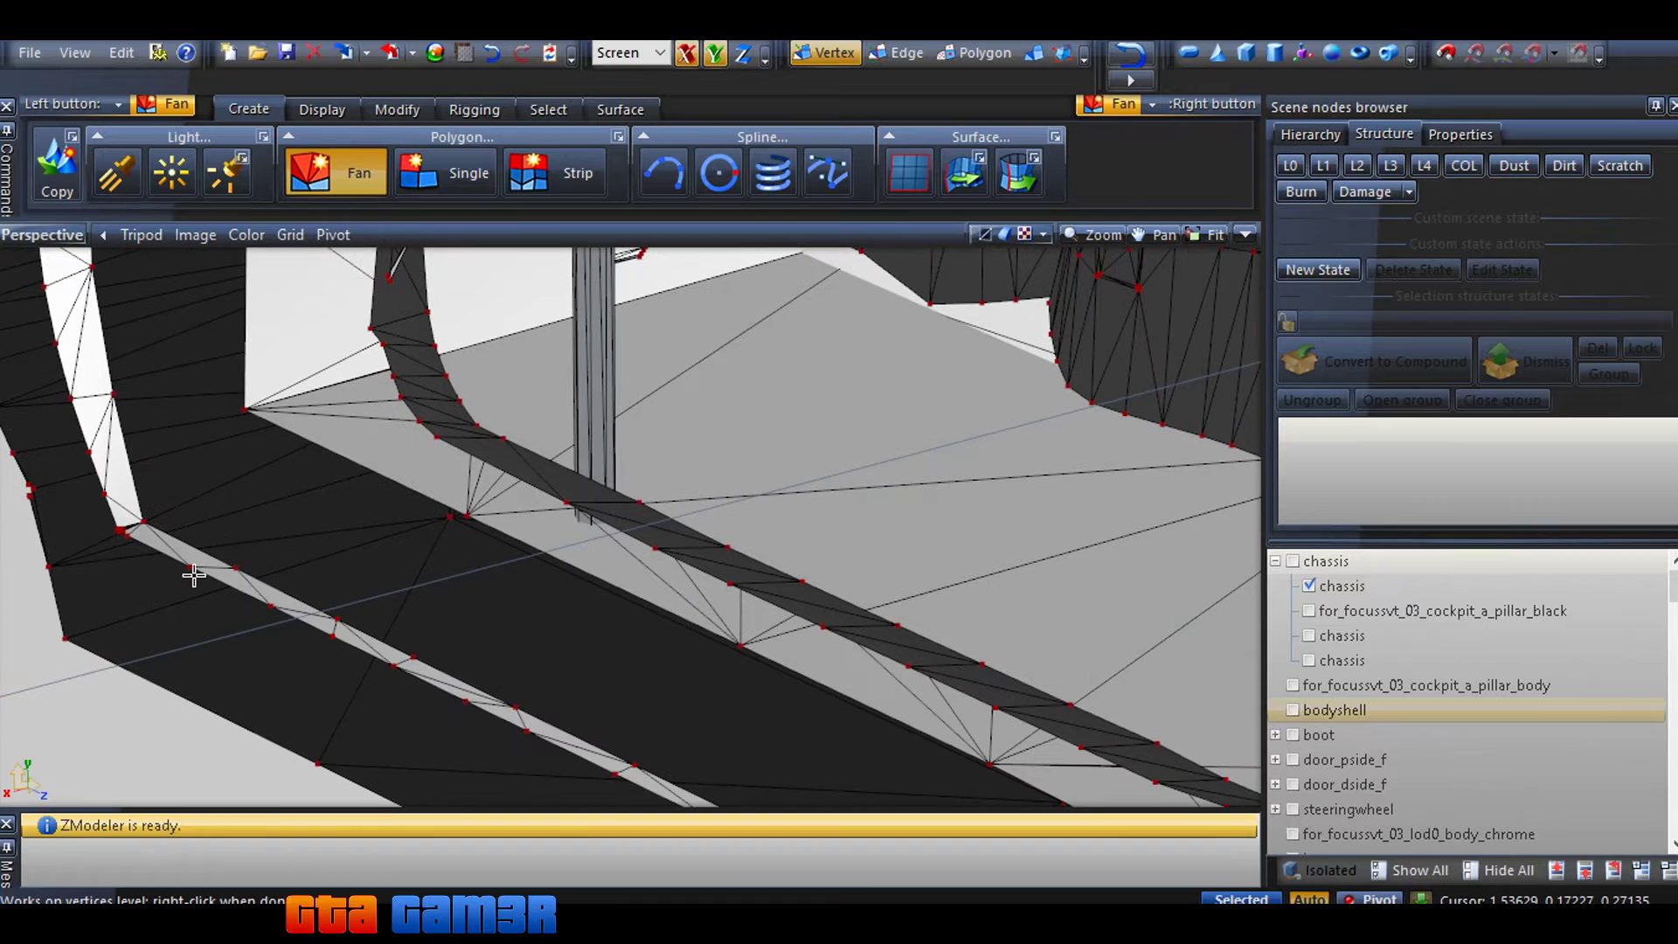
Draw the fan through the gap's corner vertices, closing on the first vertex, and finish it
click(238, 564)
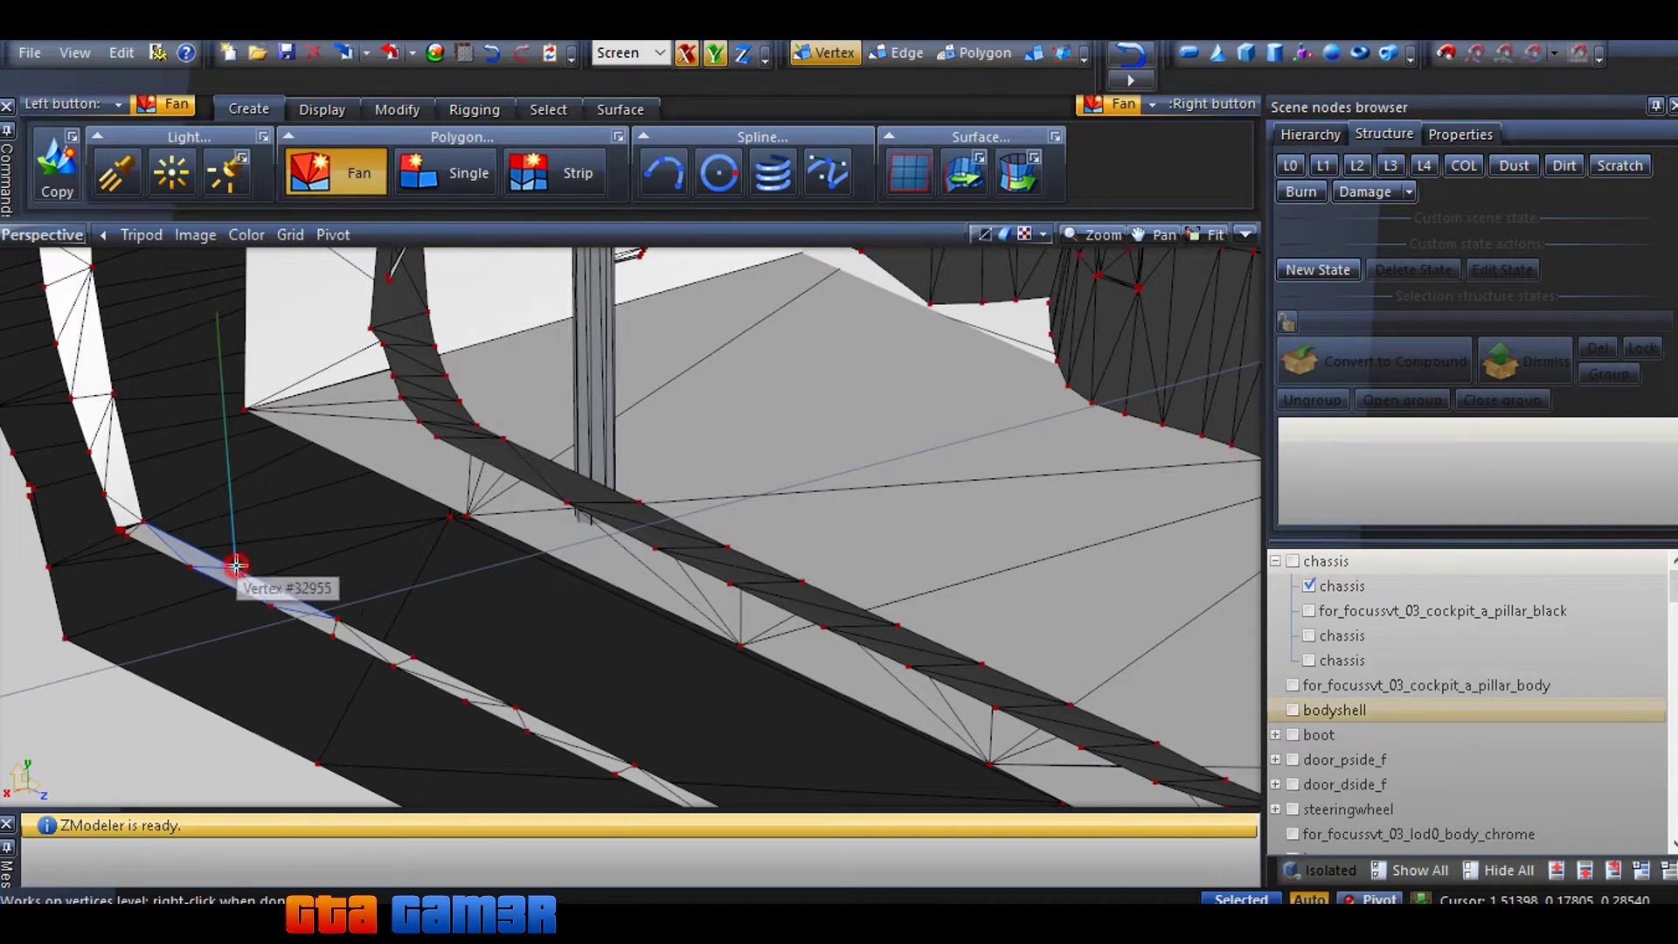
click(440, 435)
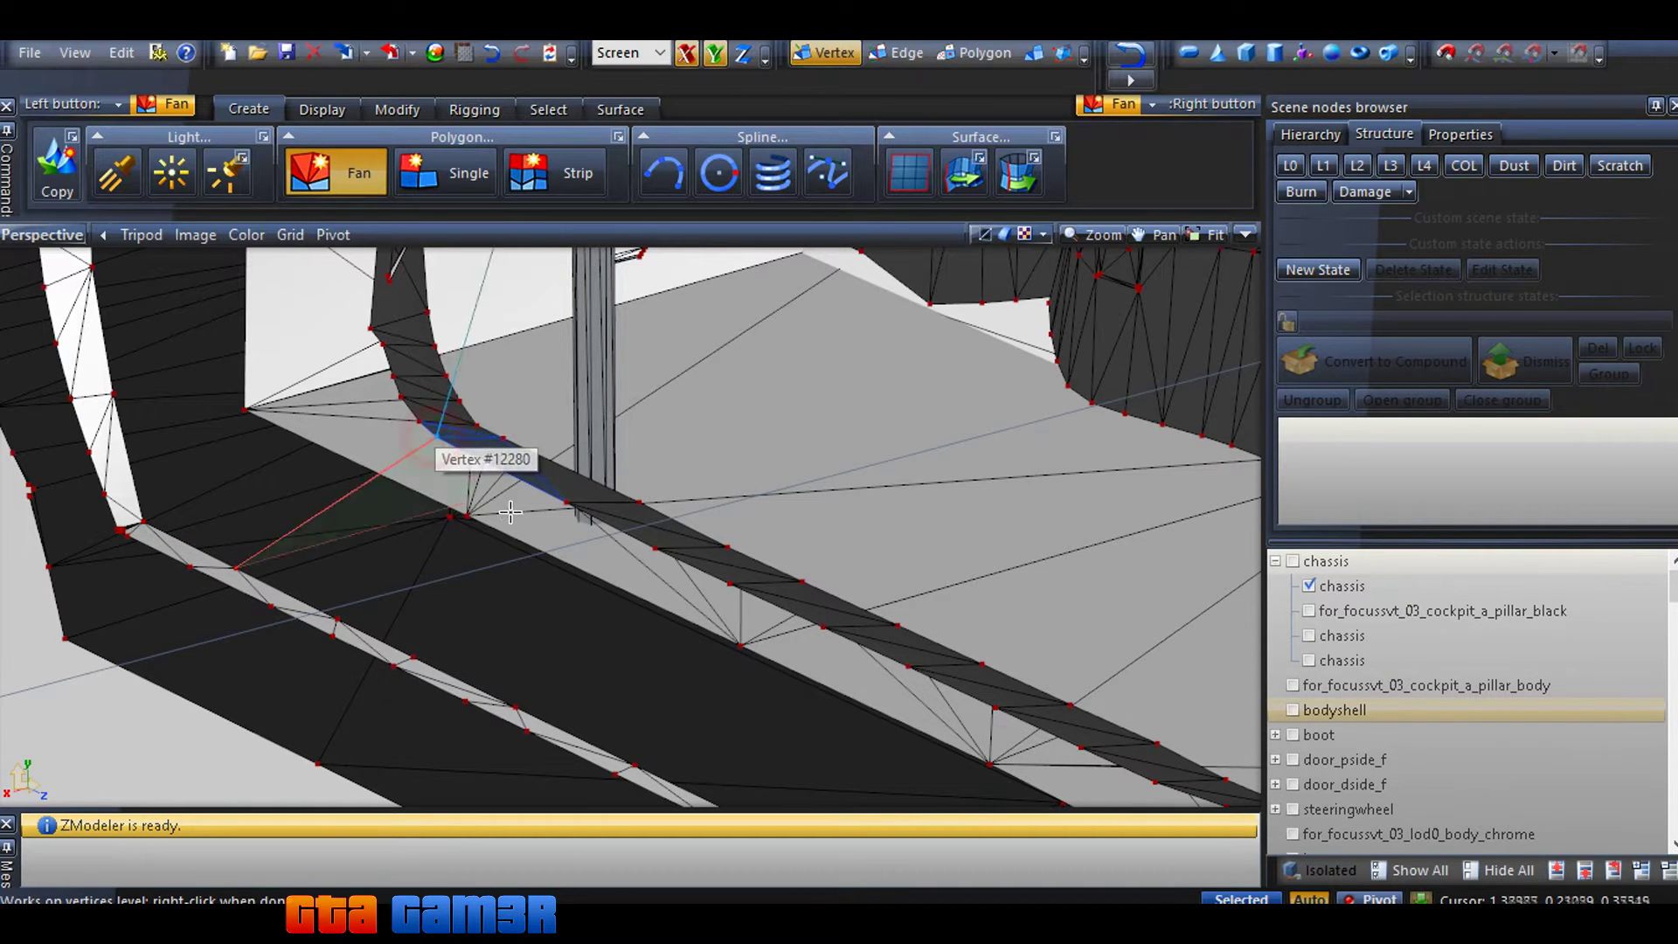
click(567, 504)
click(335, 612)
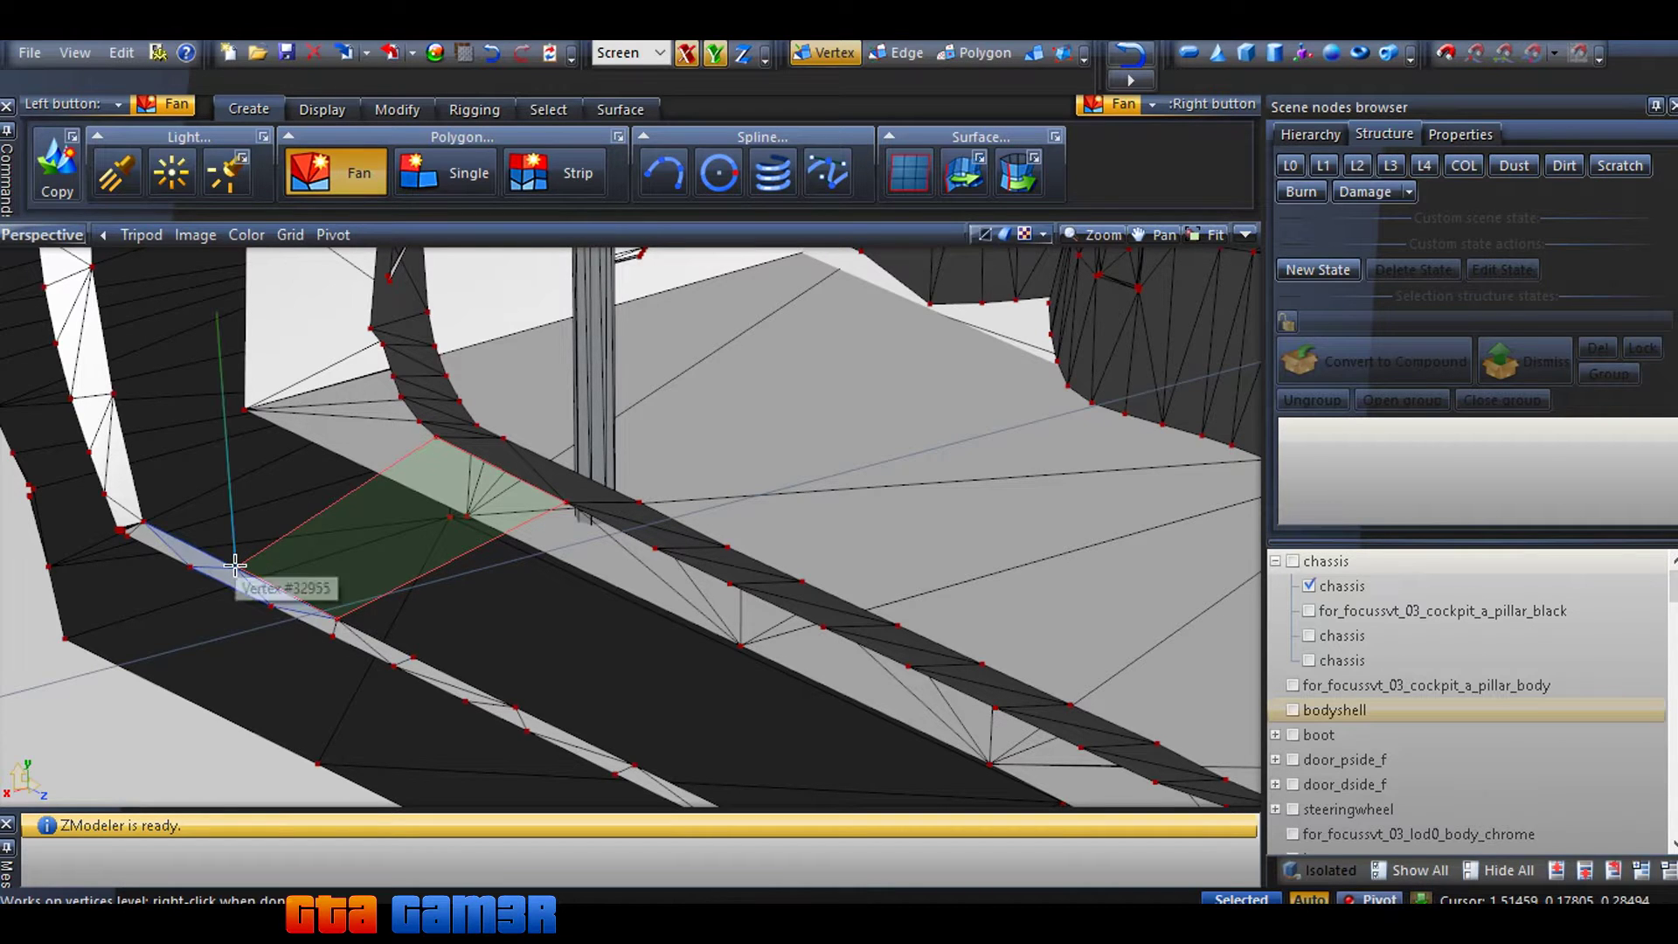
click(236, 566)
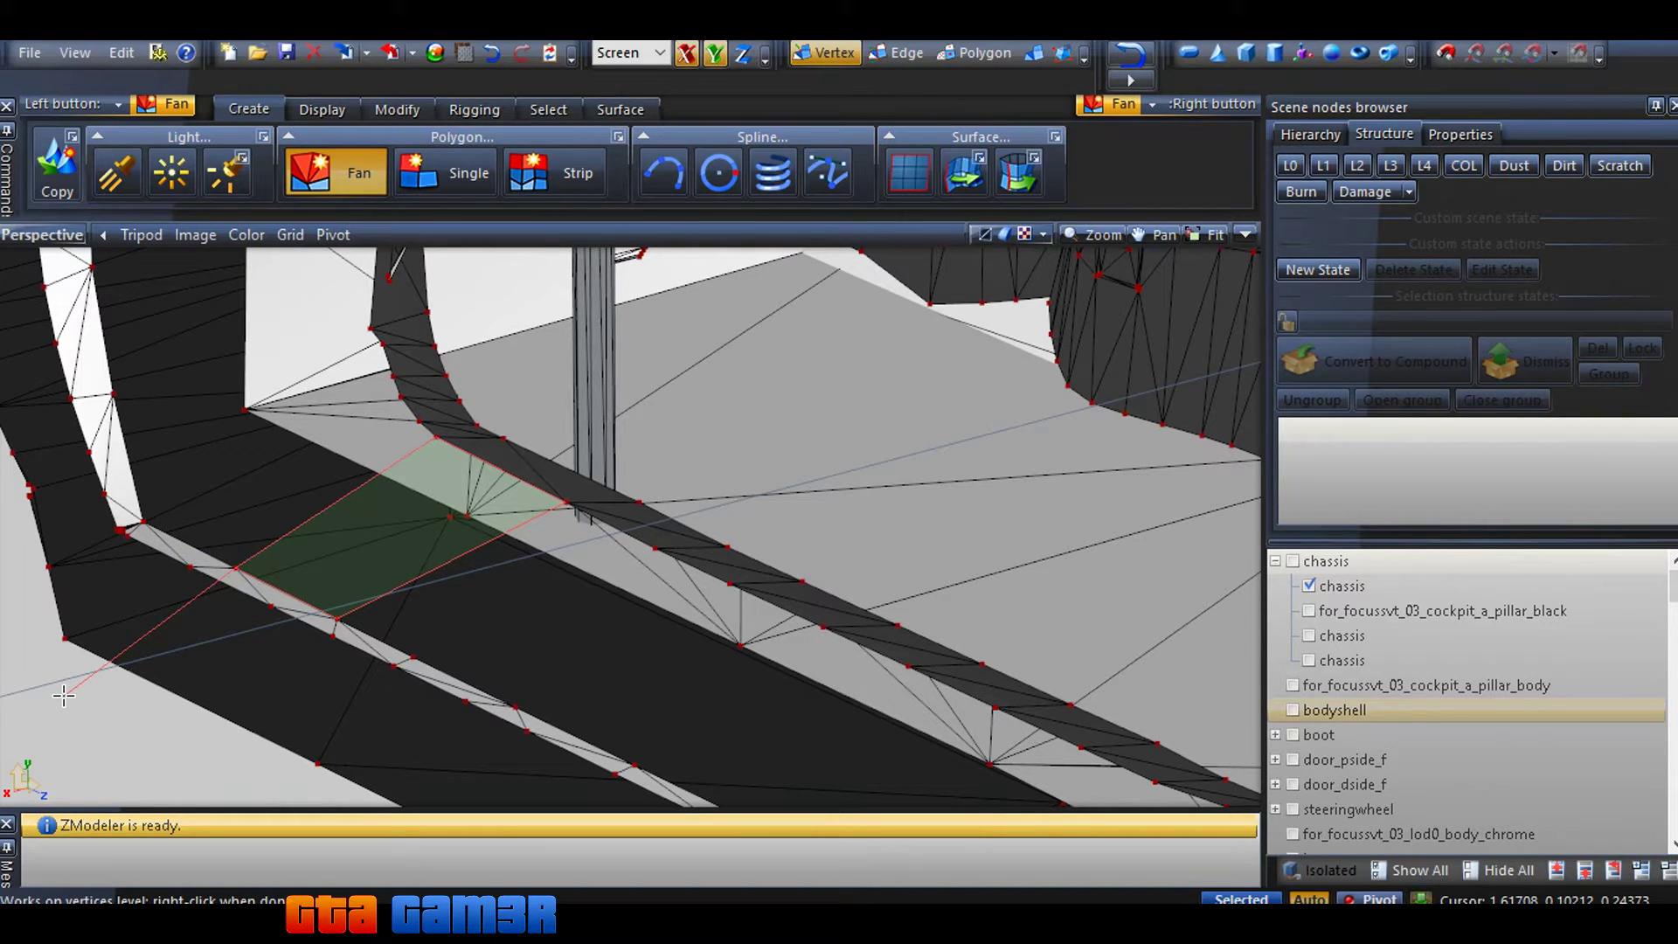
right_click(63, 695)
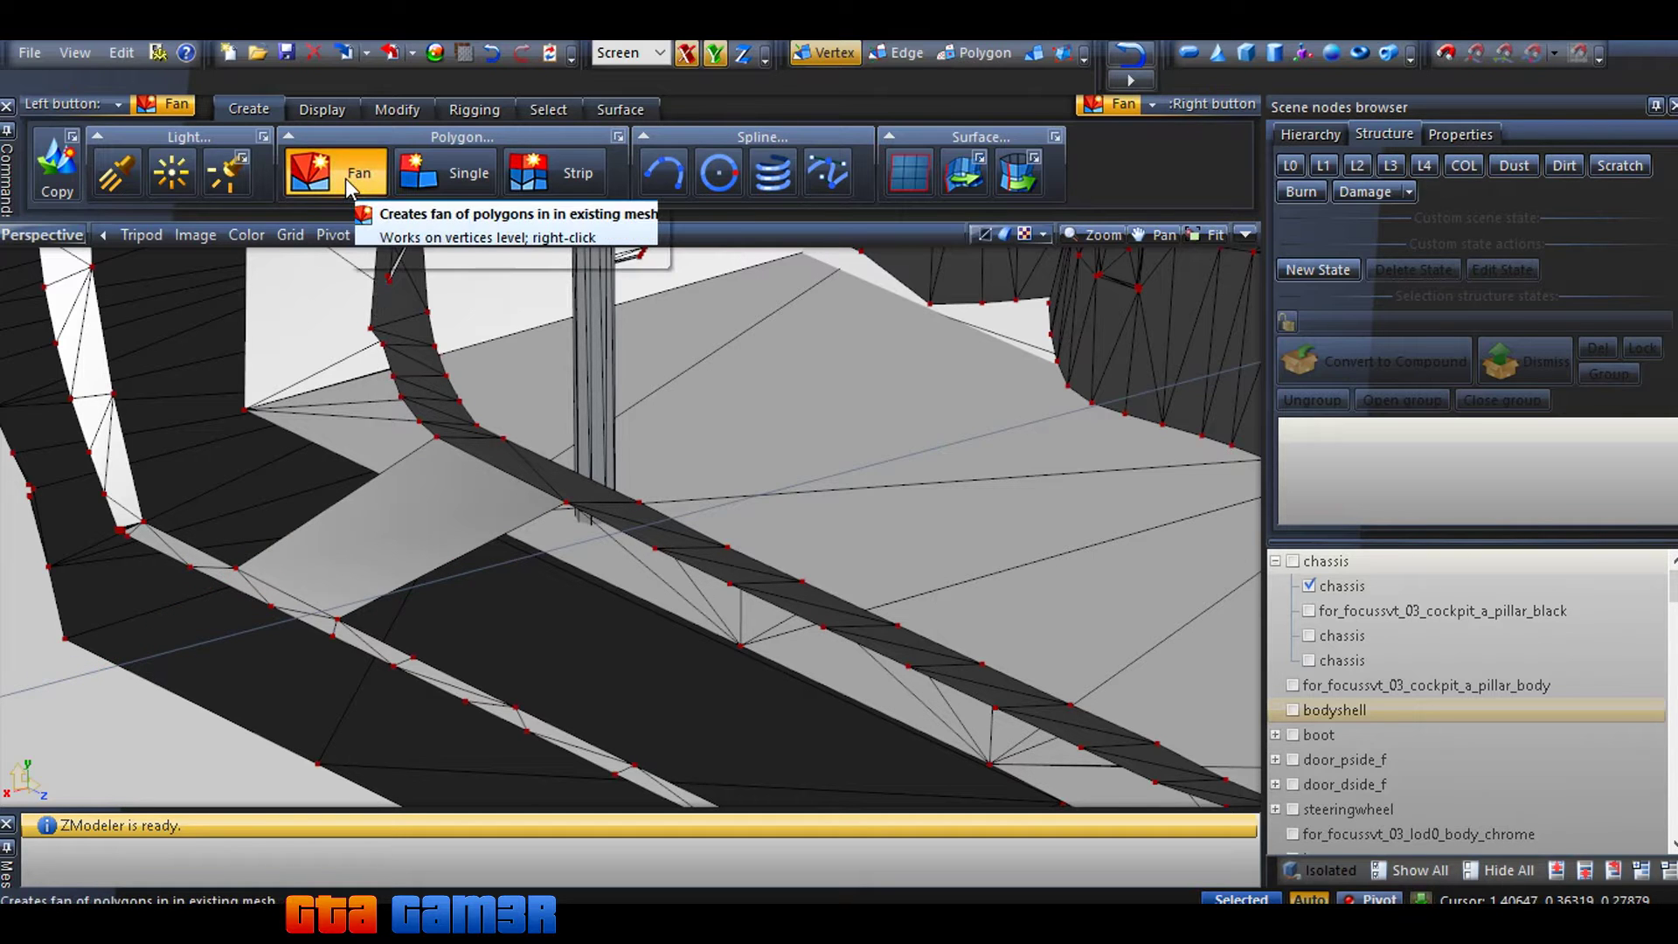
middle_drag(474, 543, 433, 581)
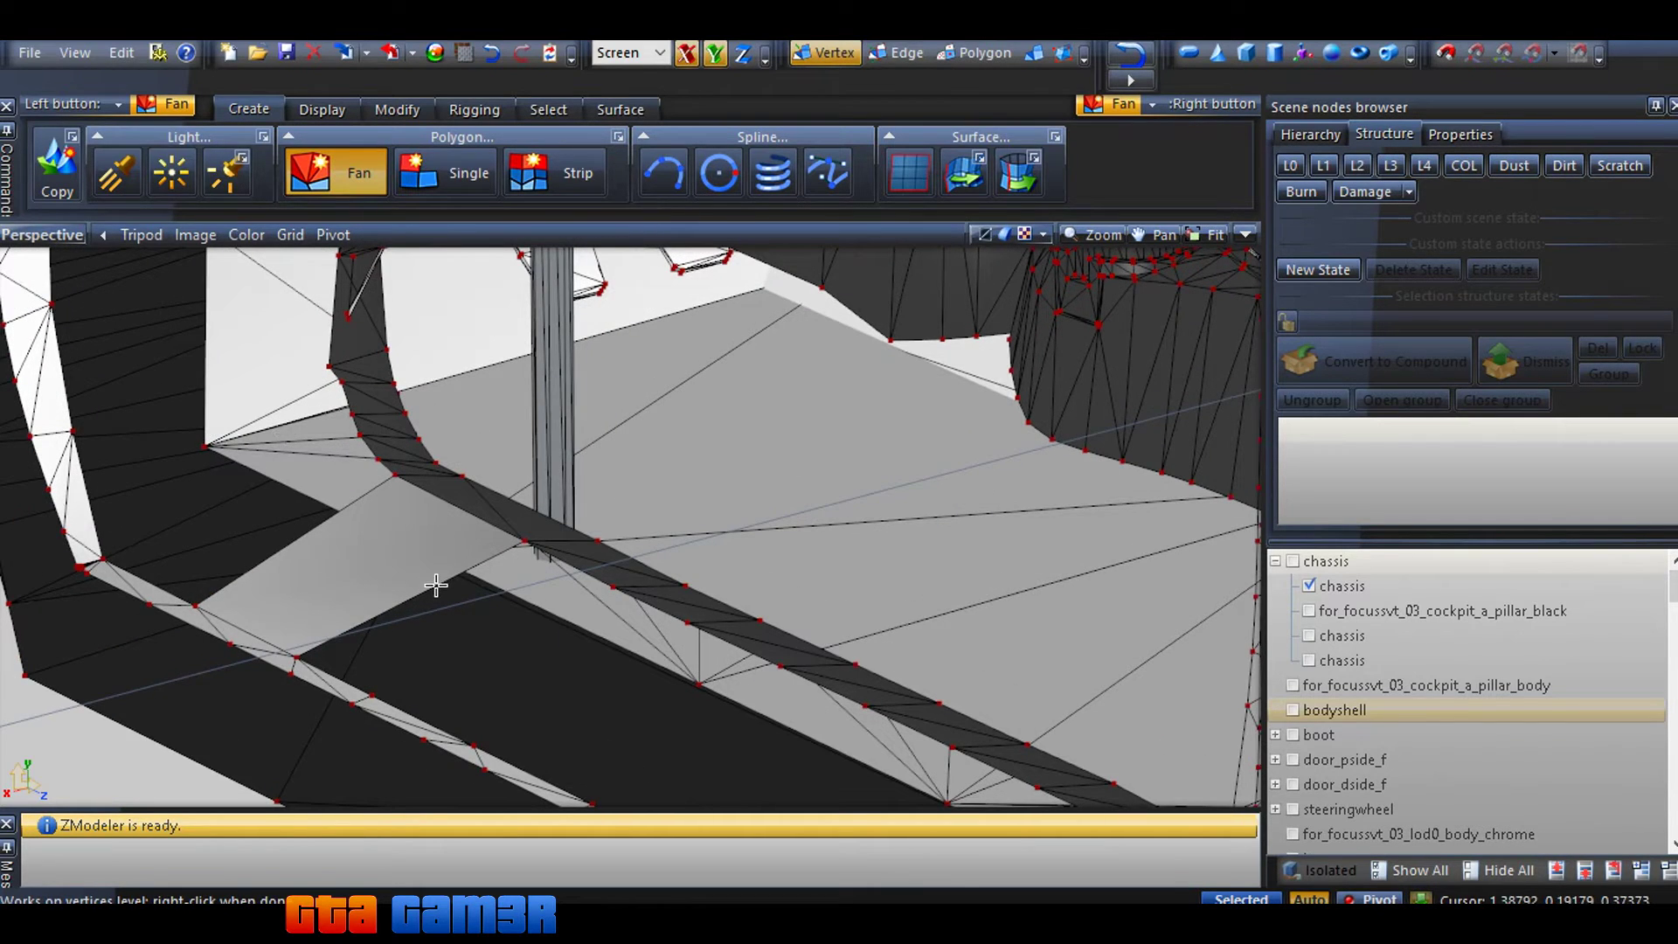
Turn off Fan, switch to polygon level, and select the new gap face with Single selection
click(351, 195)
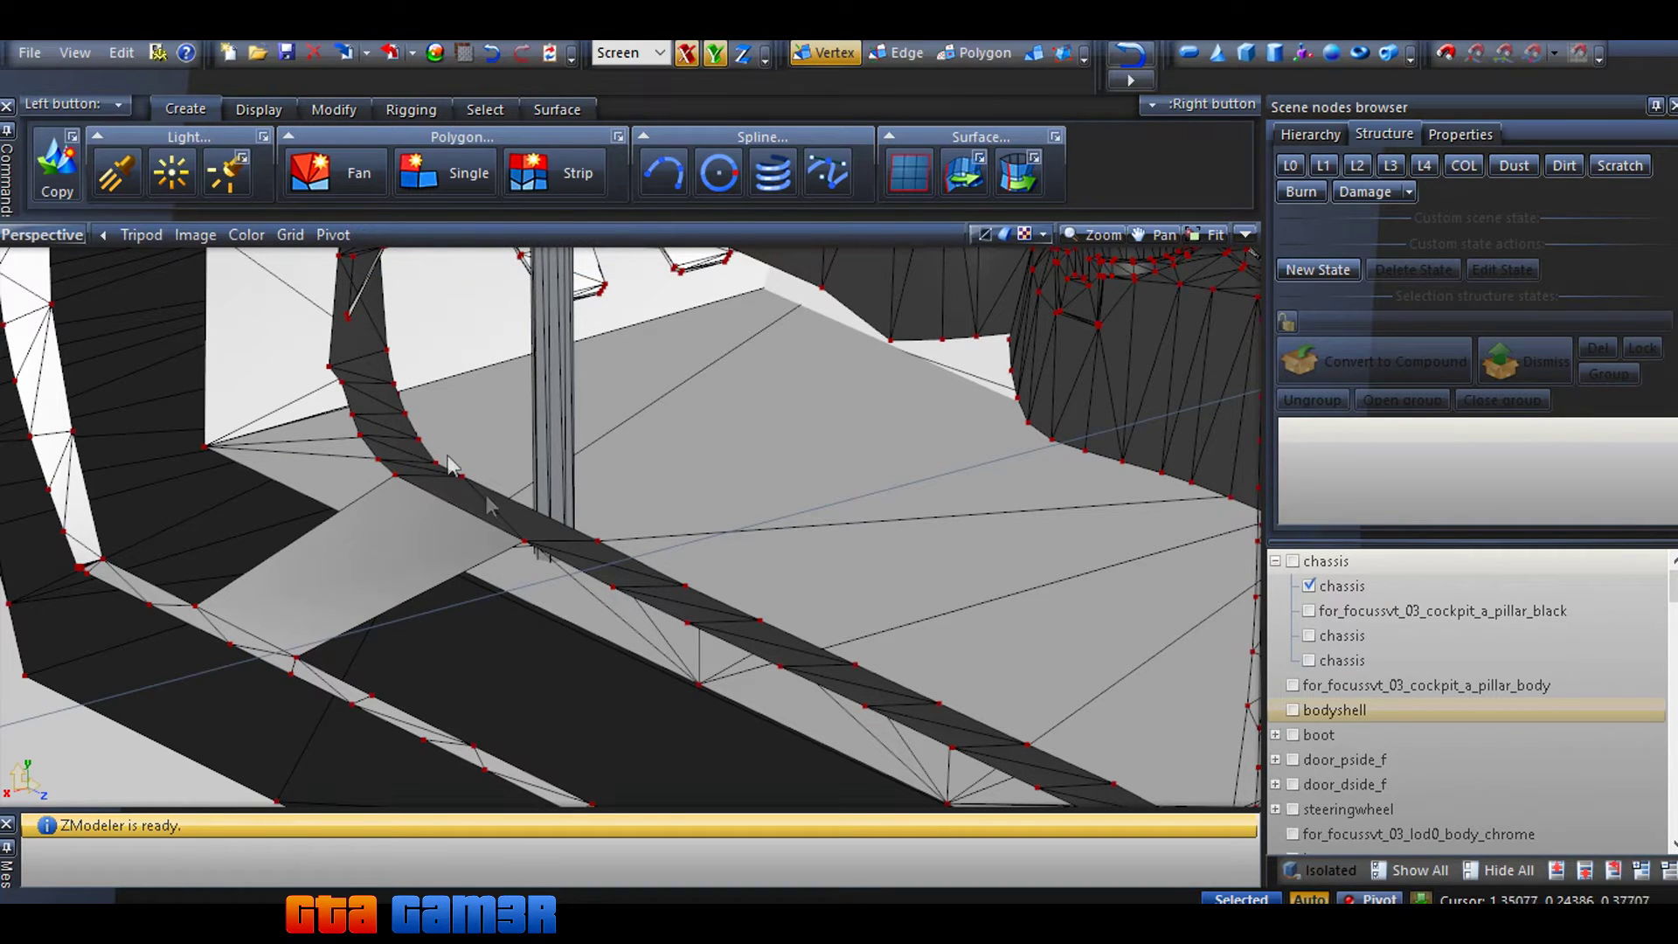
click(999, 62)
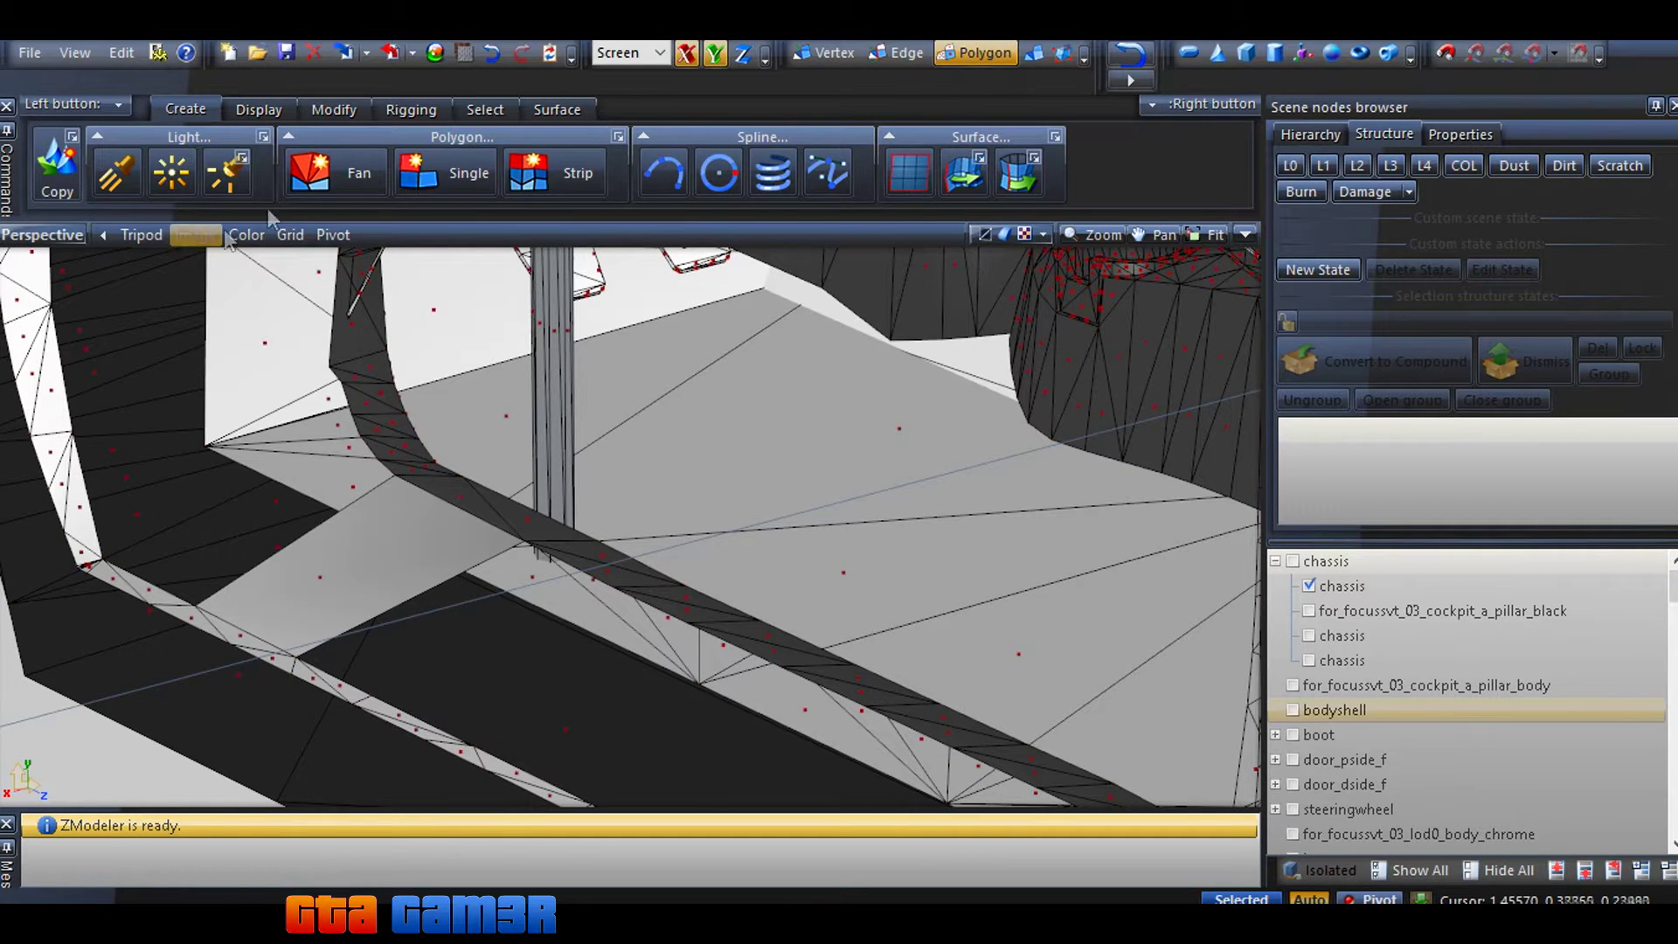
click(486, 111)
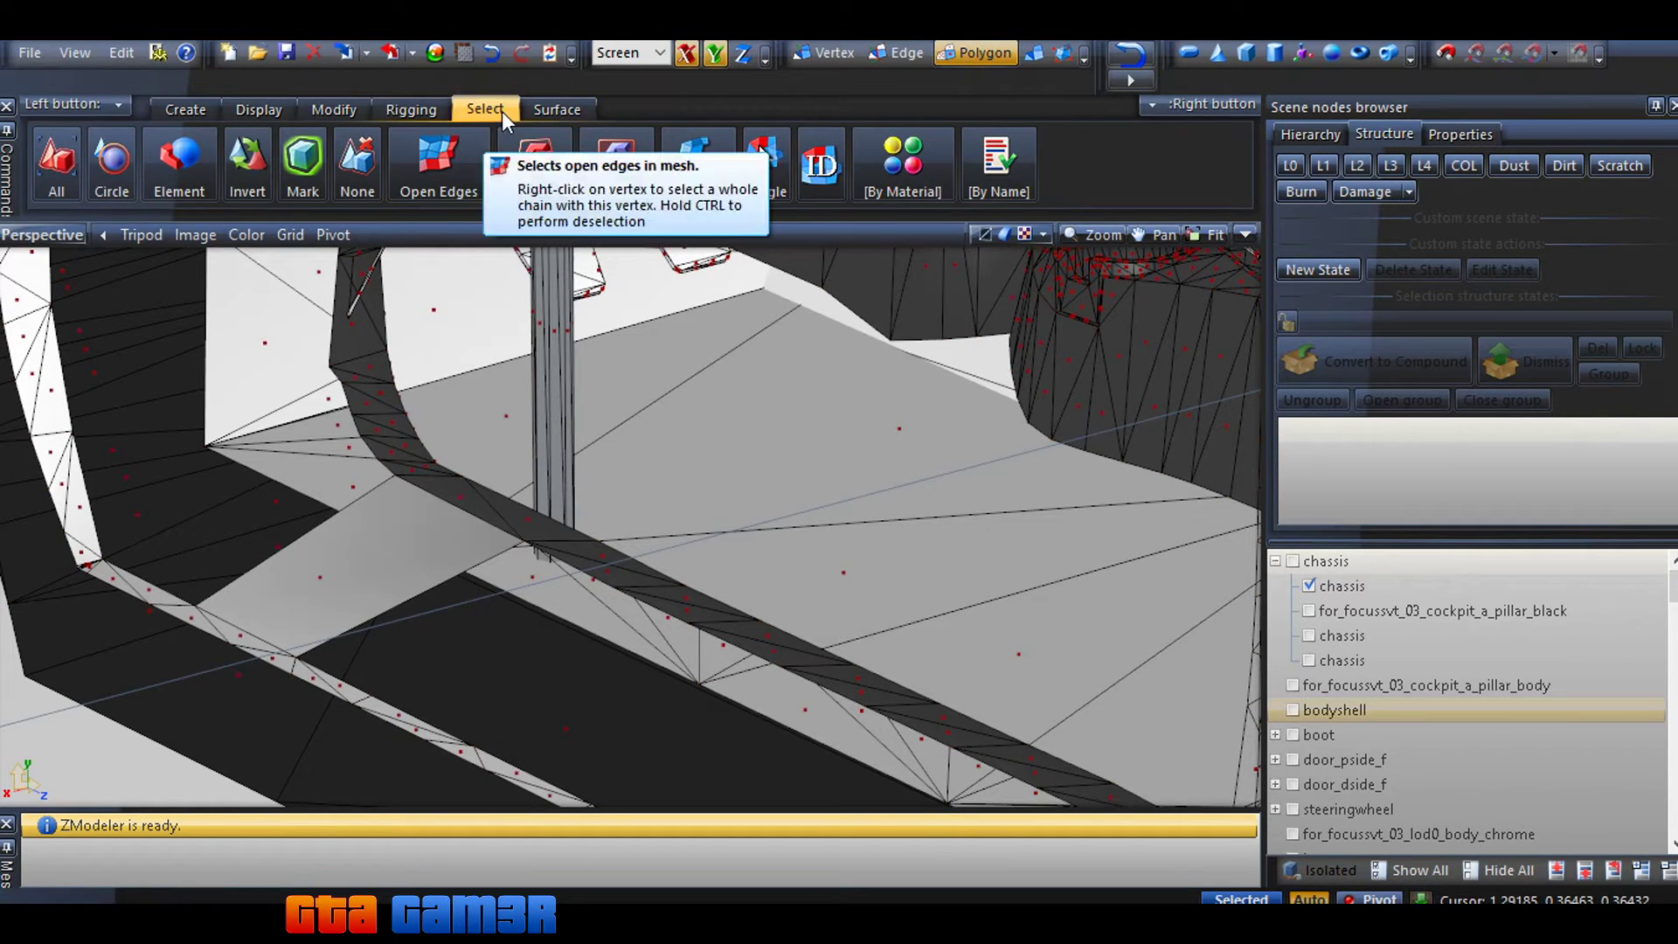
right_click(761, 154)
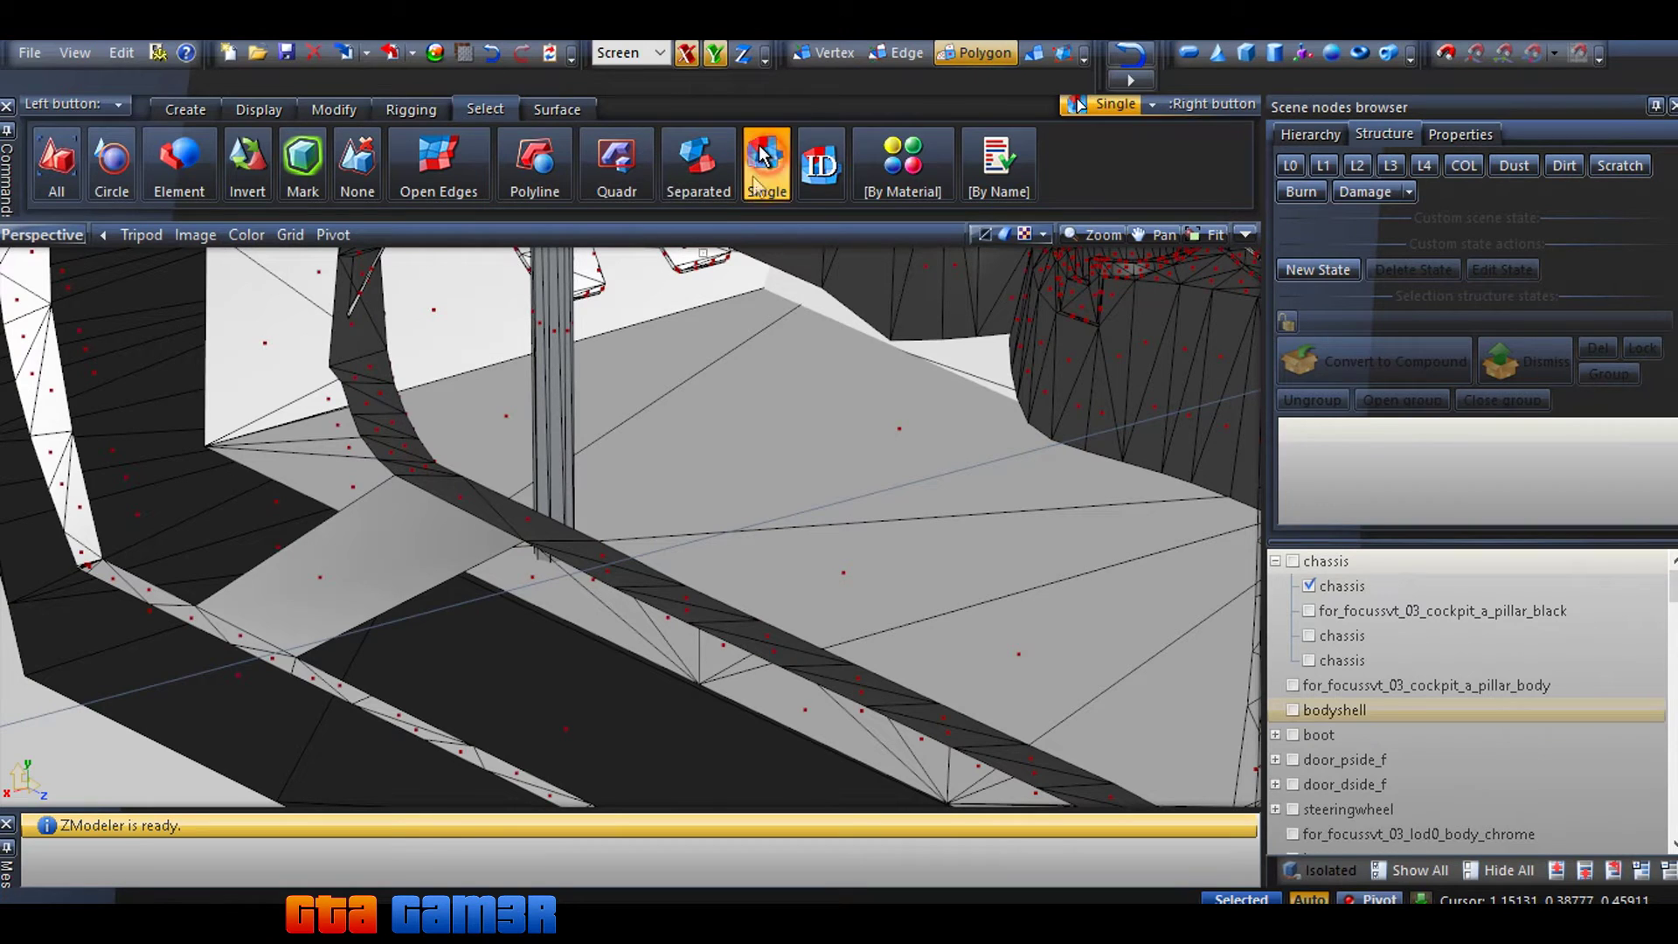
right_click(313, 583)
right_click(312, 582)
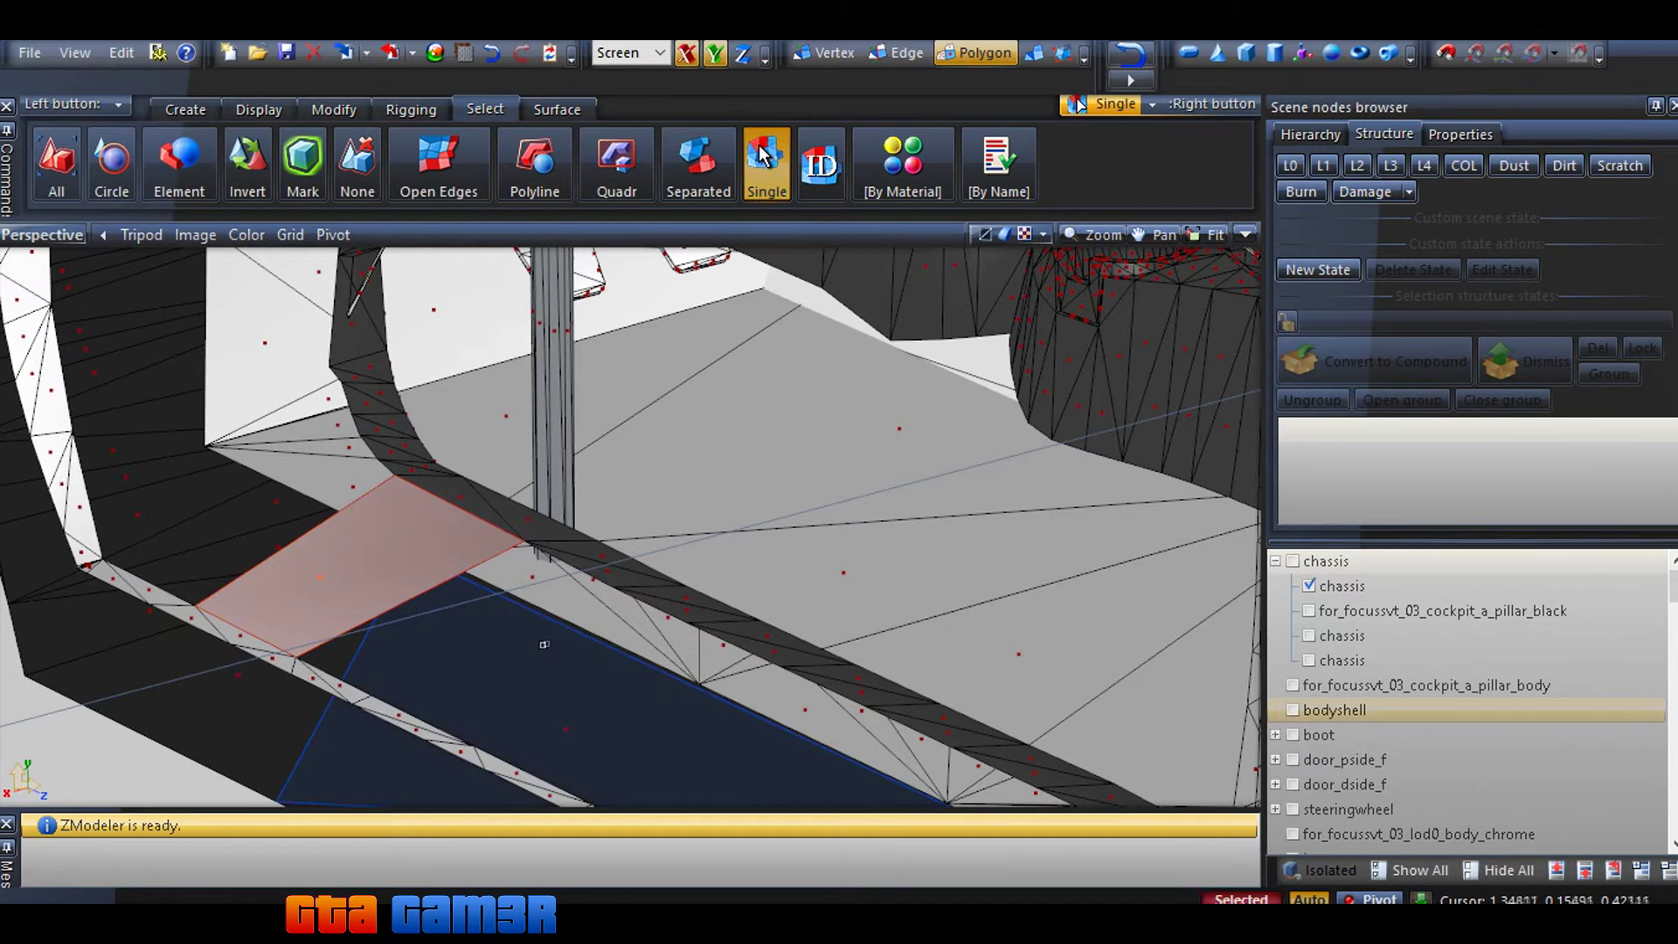
middle_drag(524, 617, 573, 610)
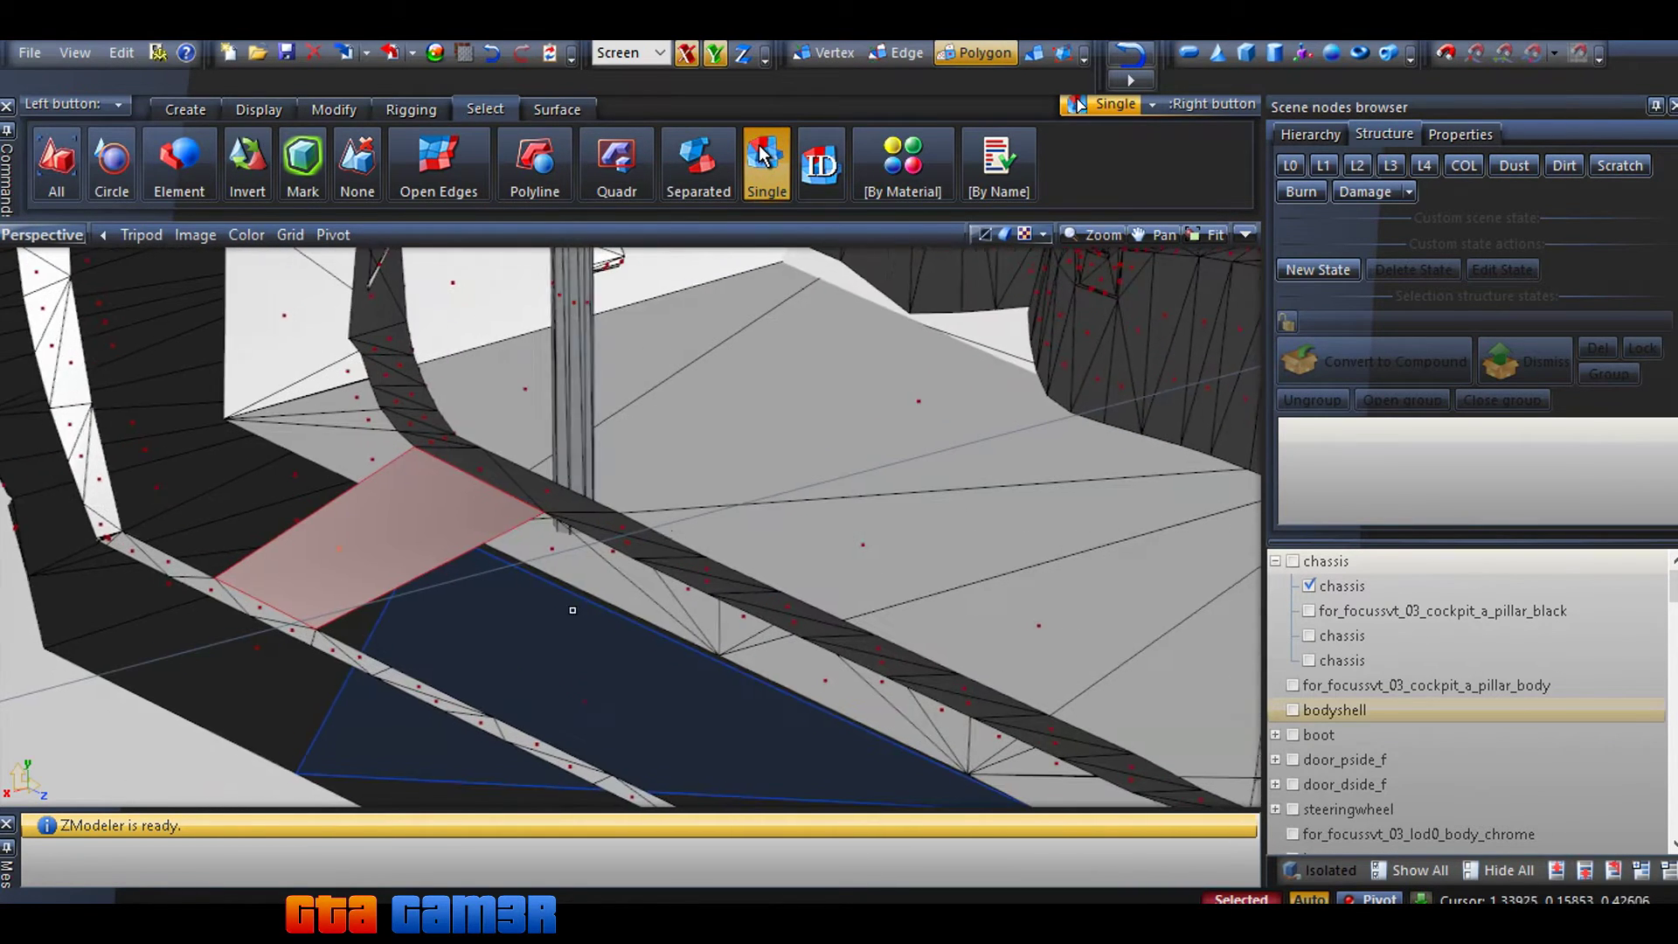
Drag car_paint from the Material Browser onto the selected gap polygon
click(435, 52)
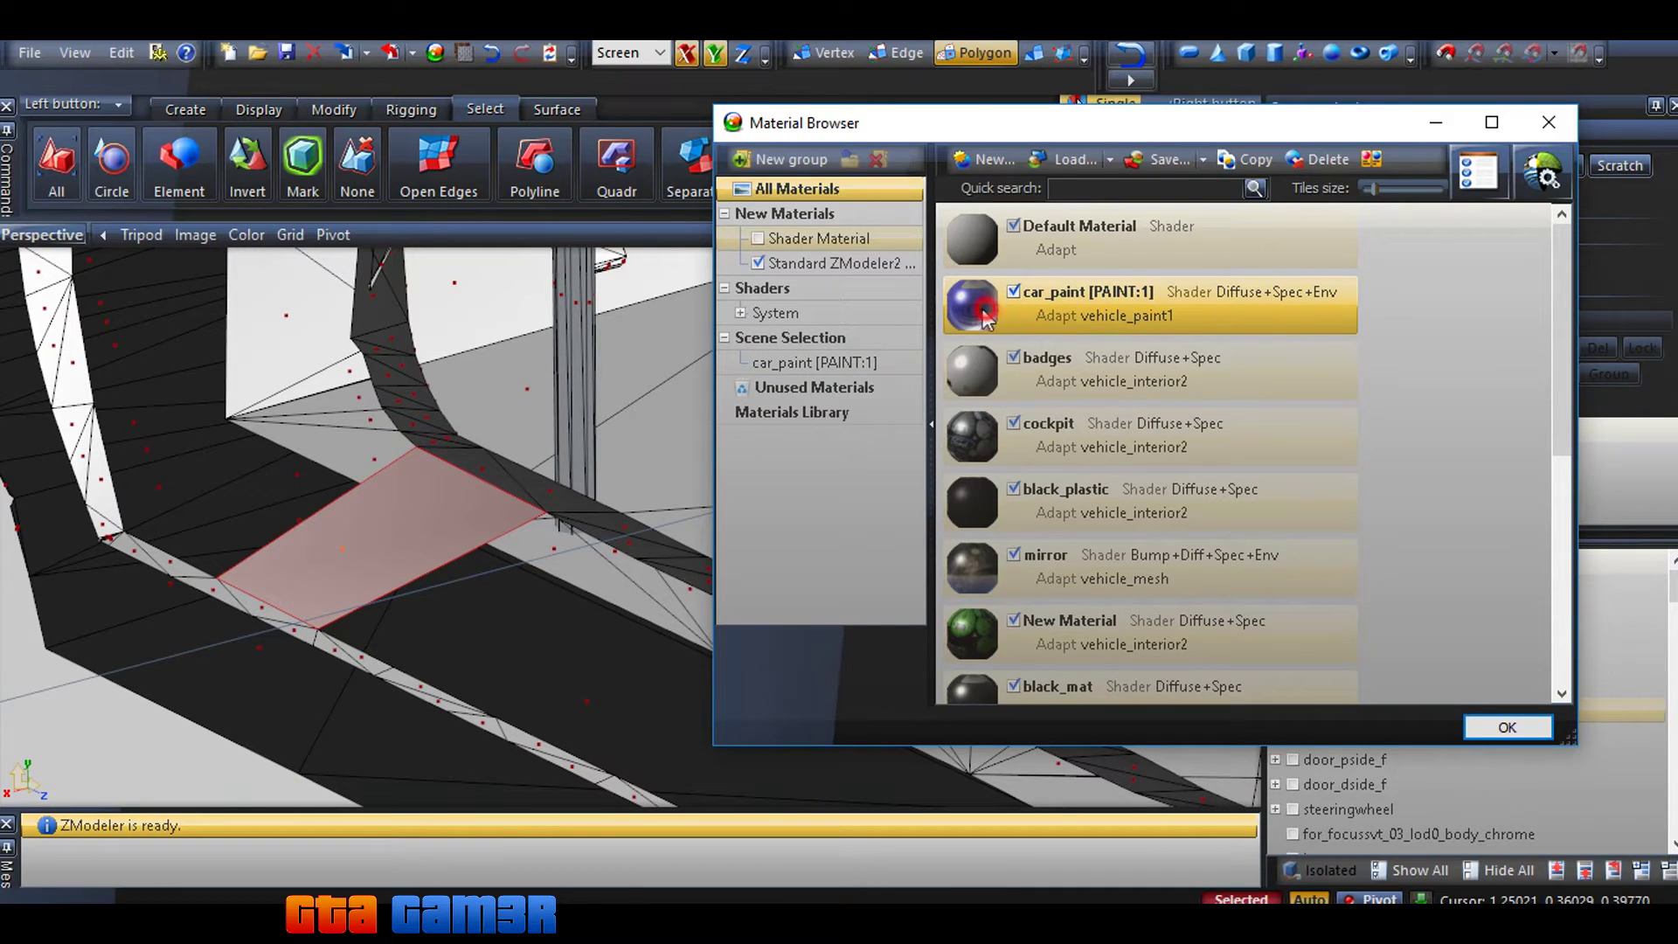
drag(985, 319, 844, 344)
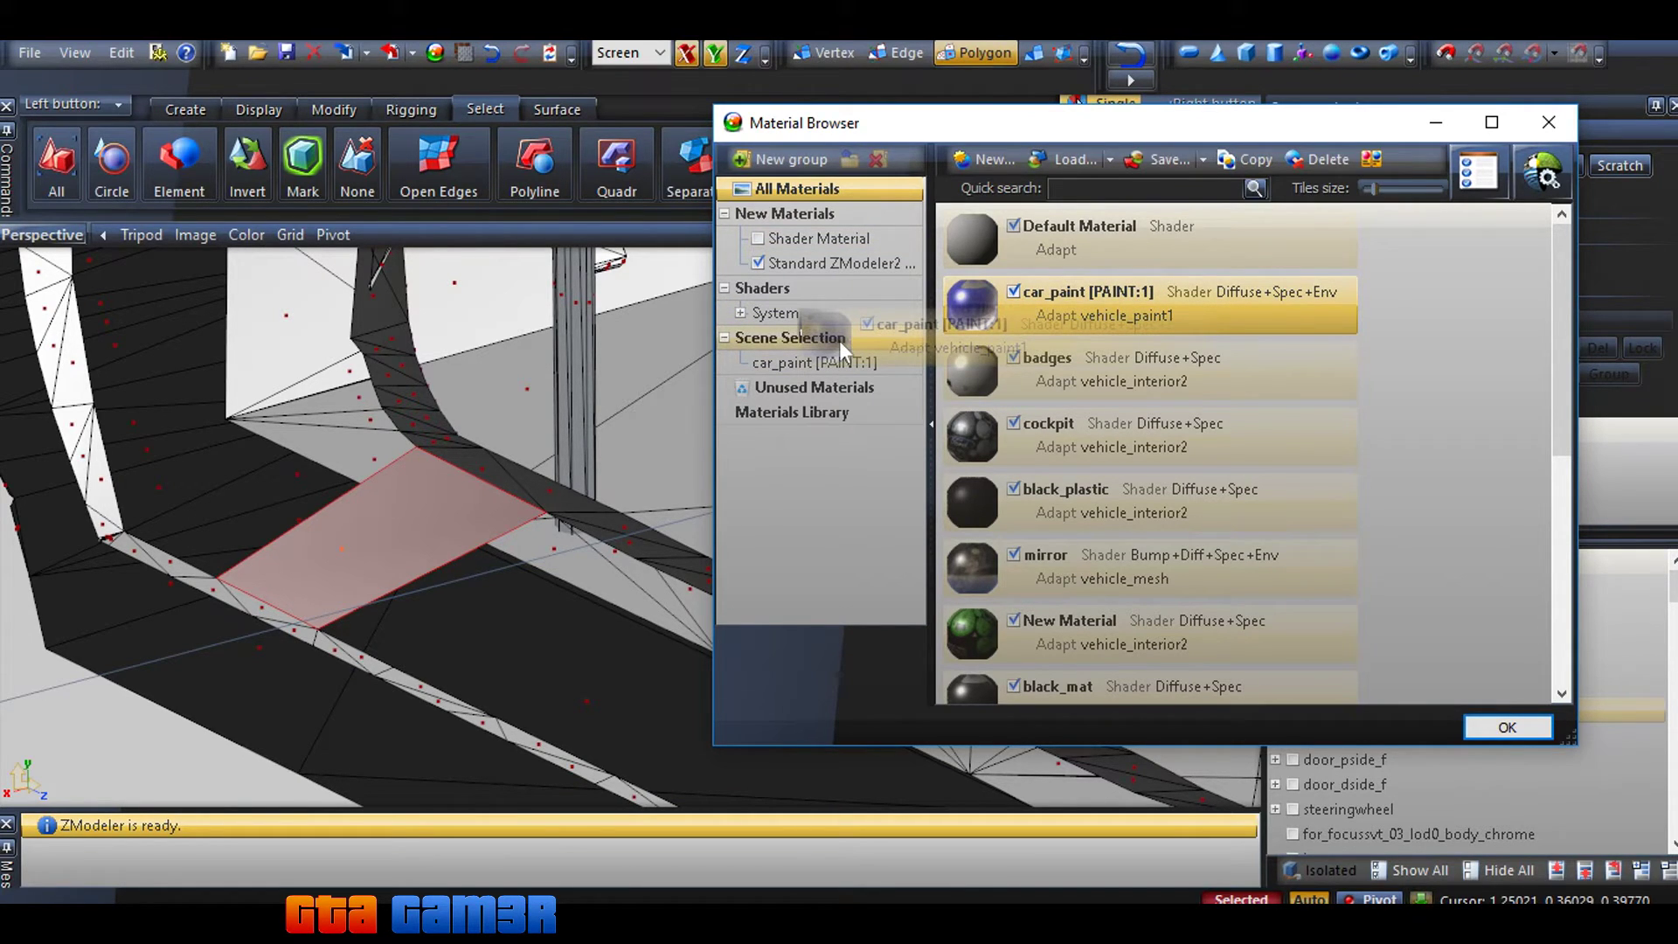
drag(839, 339, 839, 341)
drag(979, 310, 784, 336)
click(1508, 726)
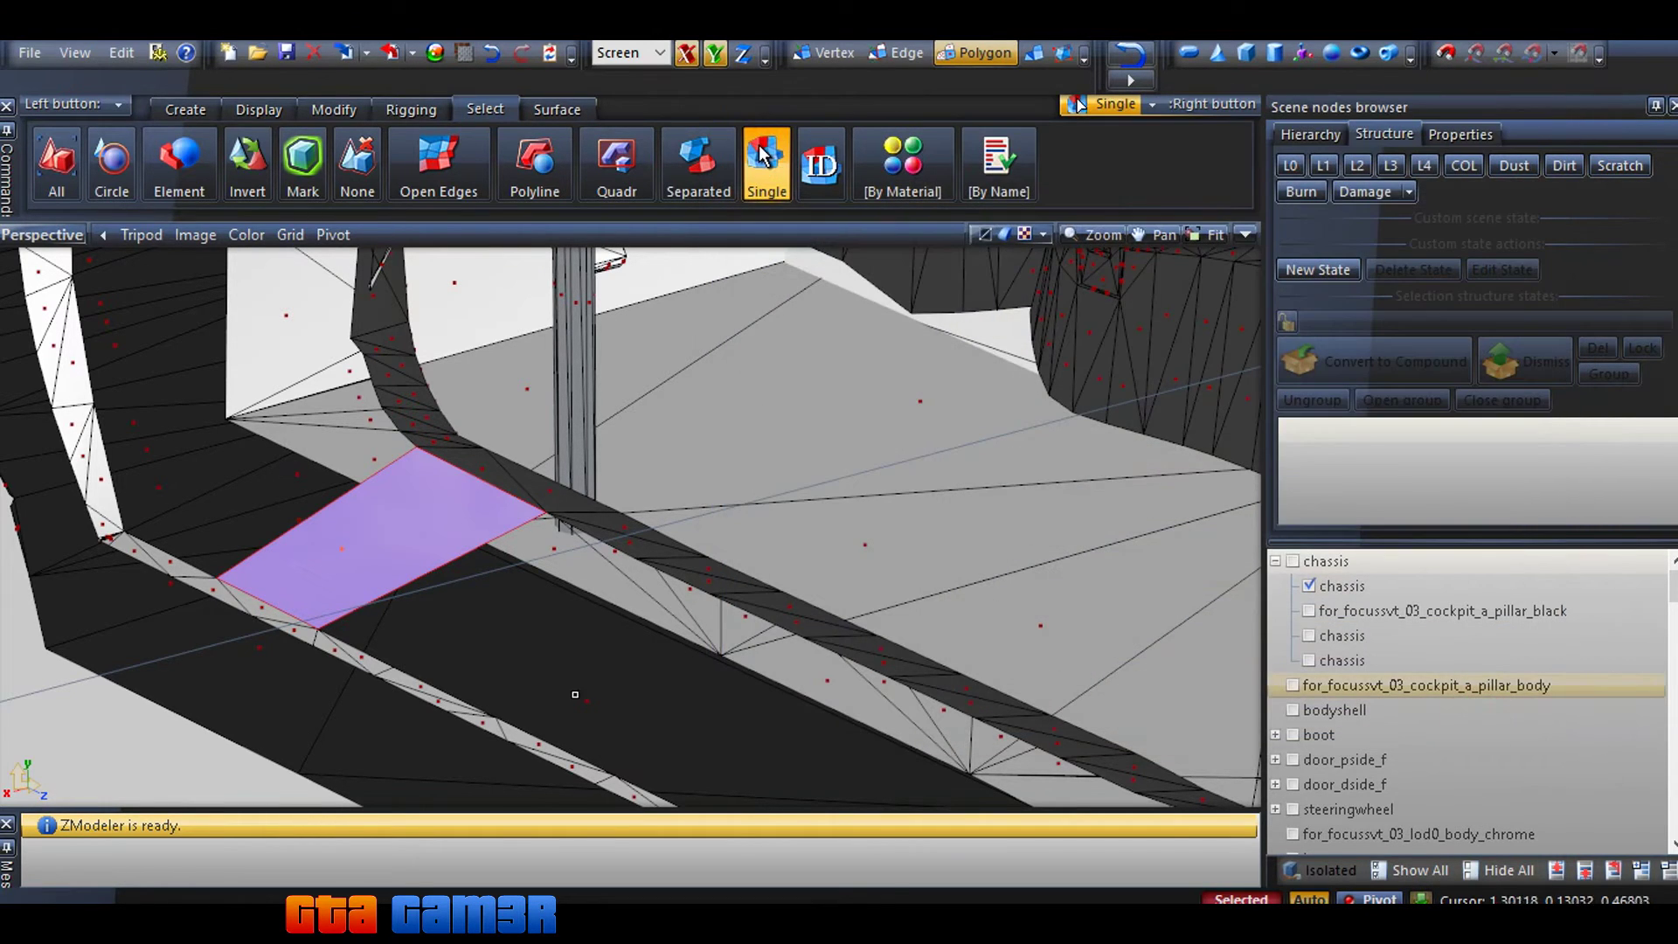
mouse_move(146, 744)
middle_down()
mouse_move(221, 644)
mouse_move(466, 566)
mouse_move(185, 551)
mouse_move(188, 647)
mouse_move(152, 648)
mouse_move(138, 598)
middle_up()
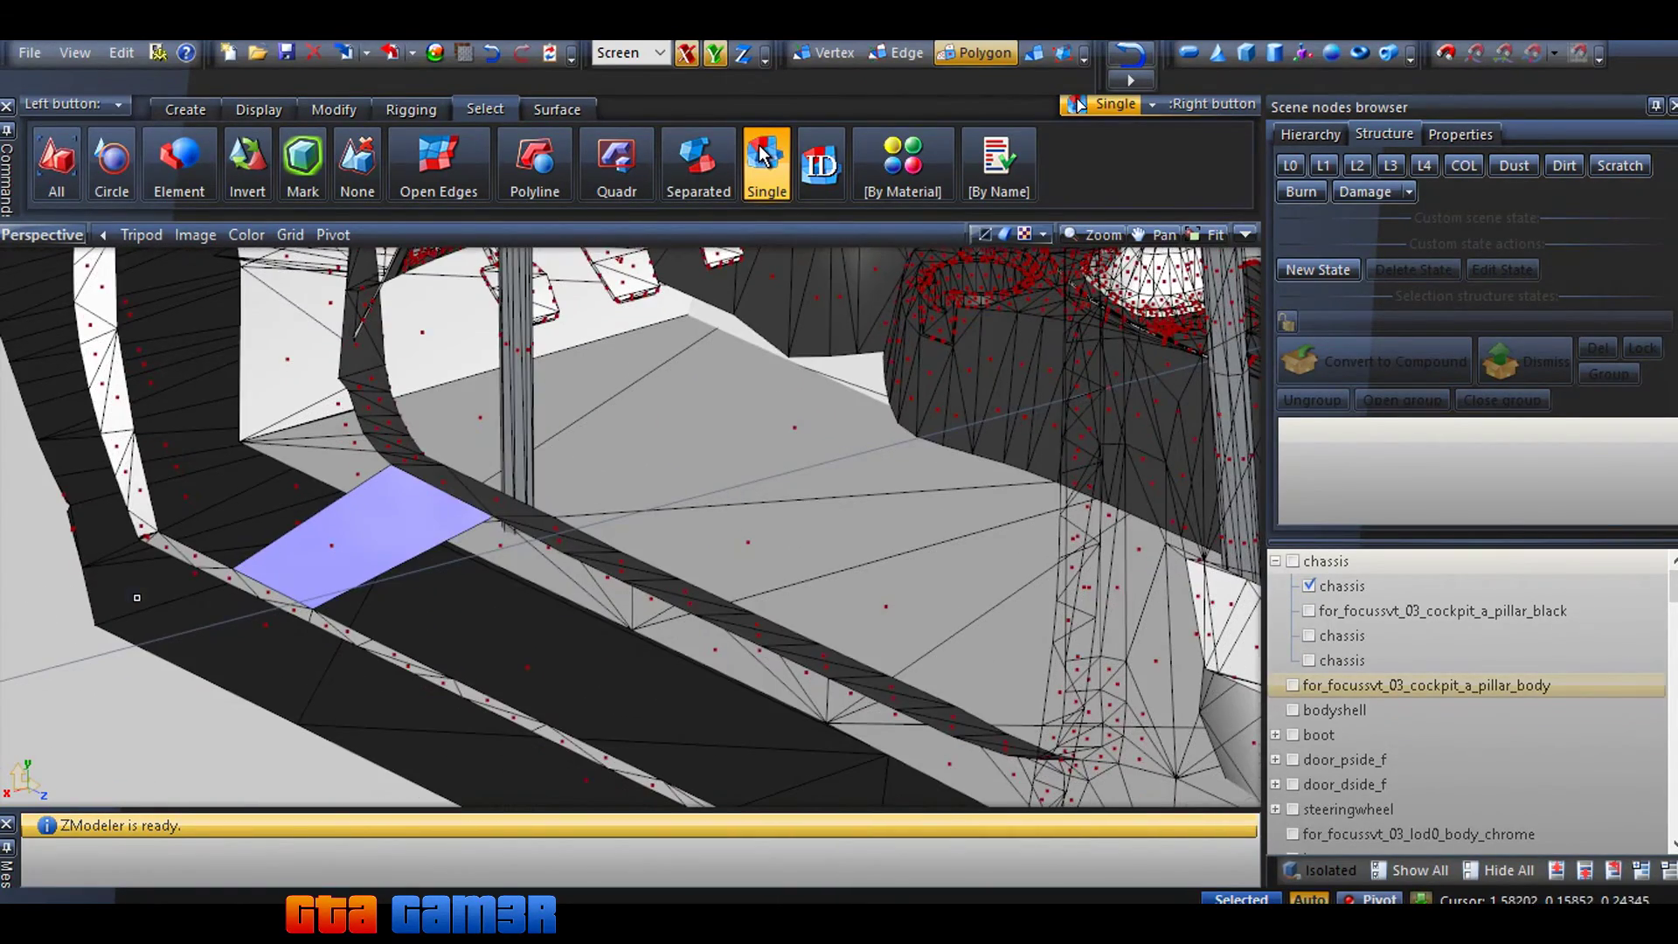
scroll(136, 598, up, 1)
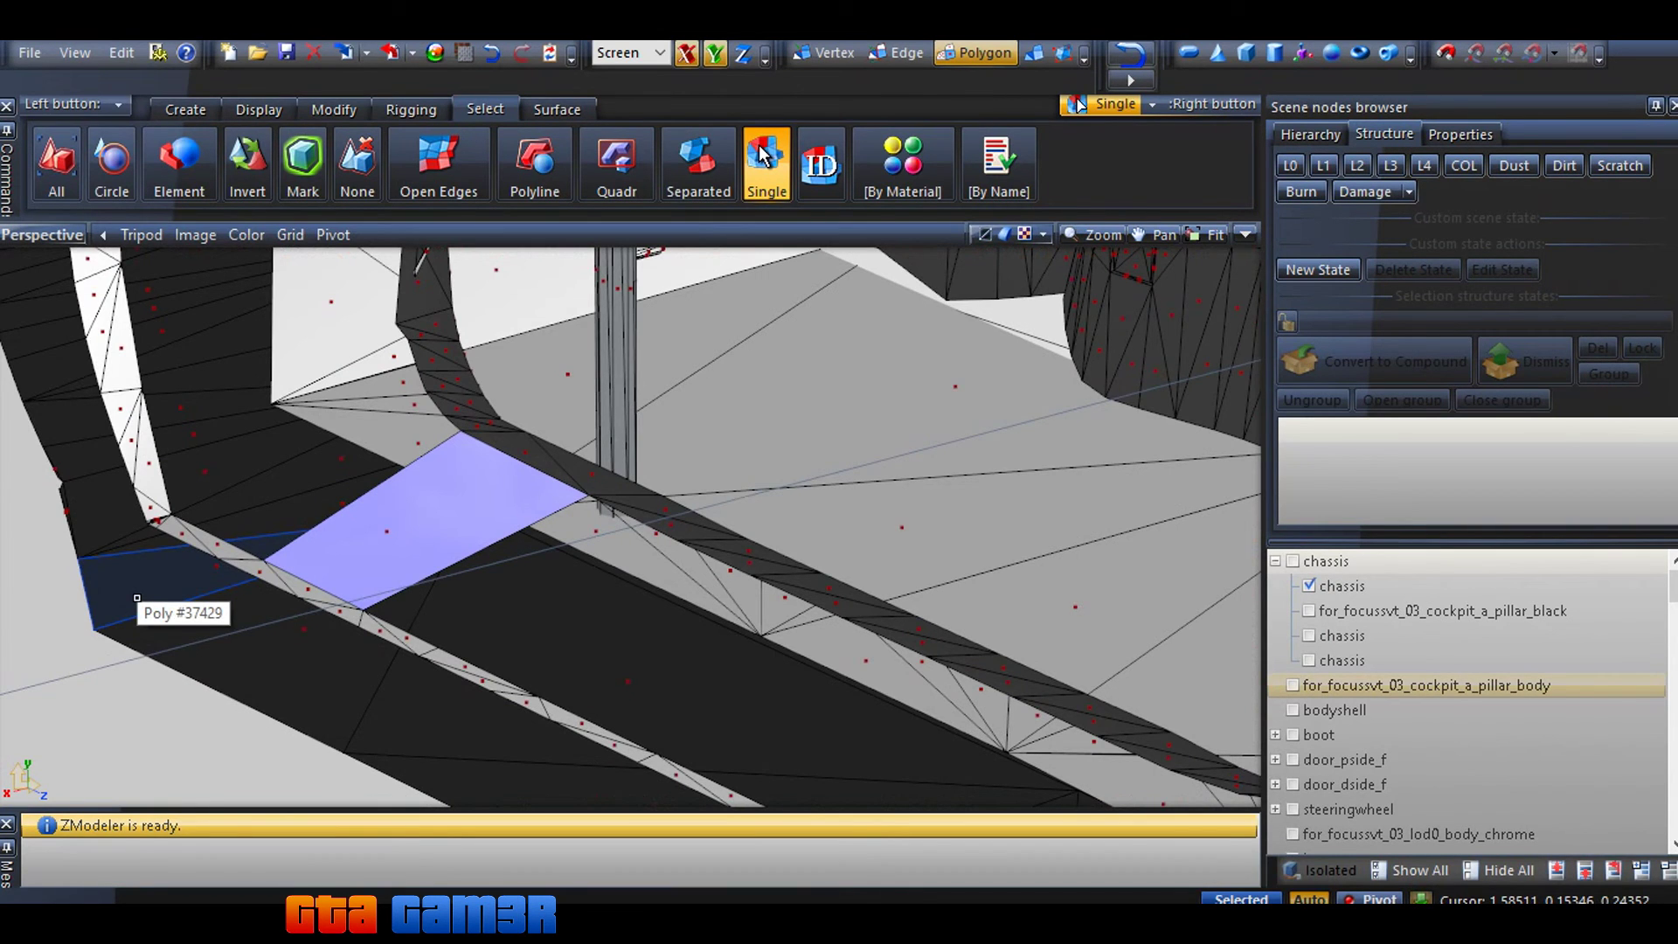
mouse_move(136, 599)
middle_down()
mouse_move(157, 541)
mouse_move(125, 597)
middle_up()
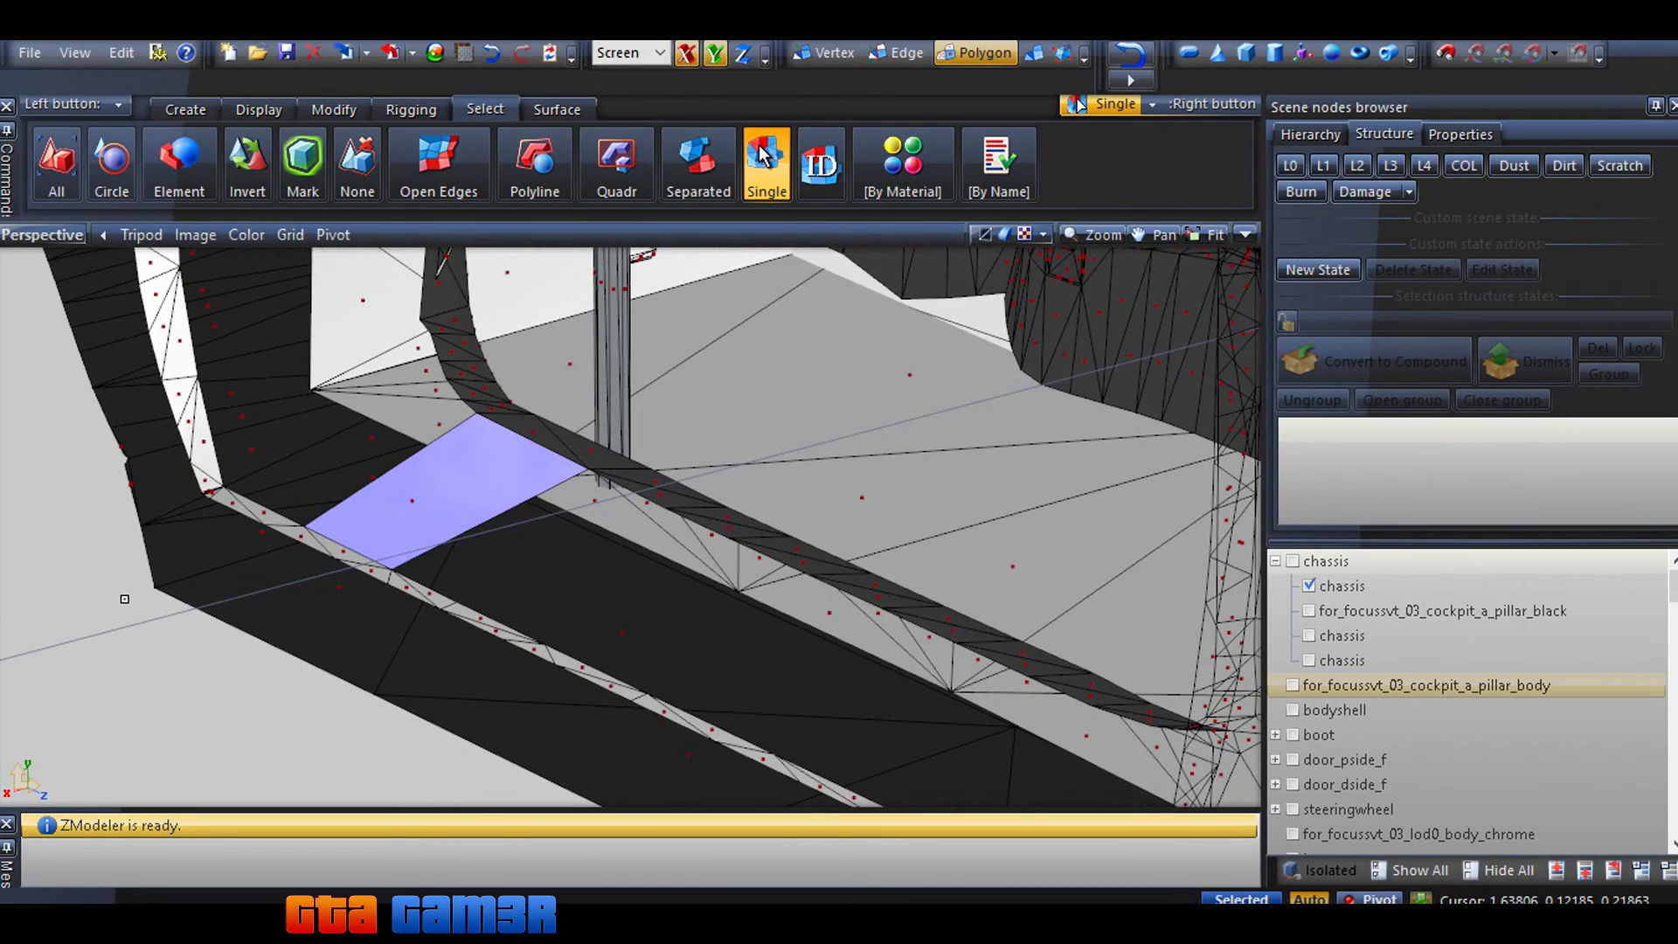
middle_drag(124, 600, 189, 641)
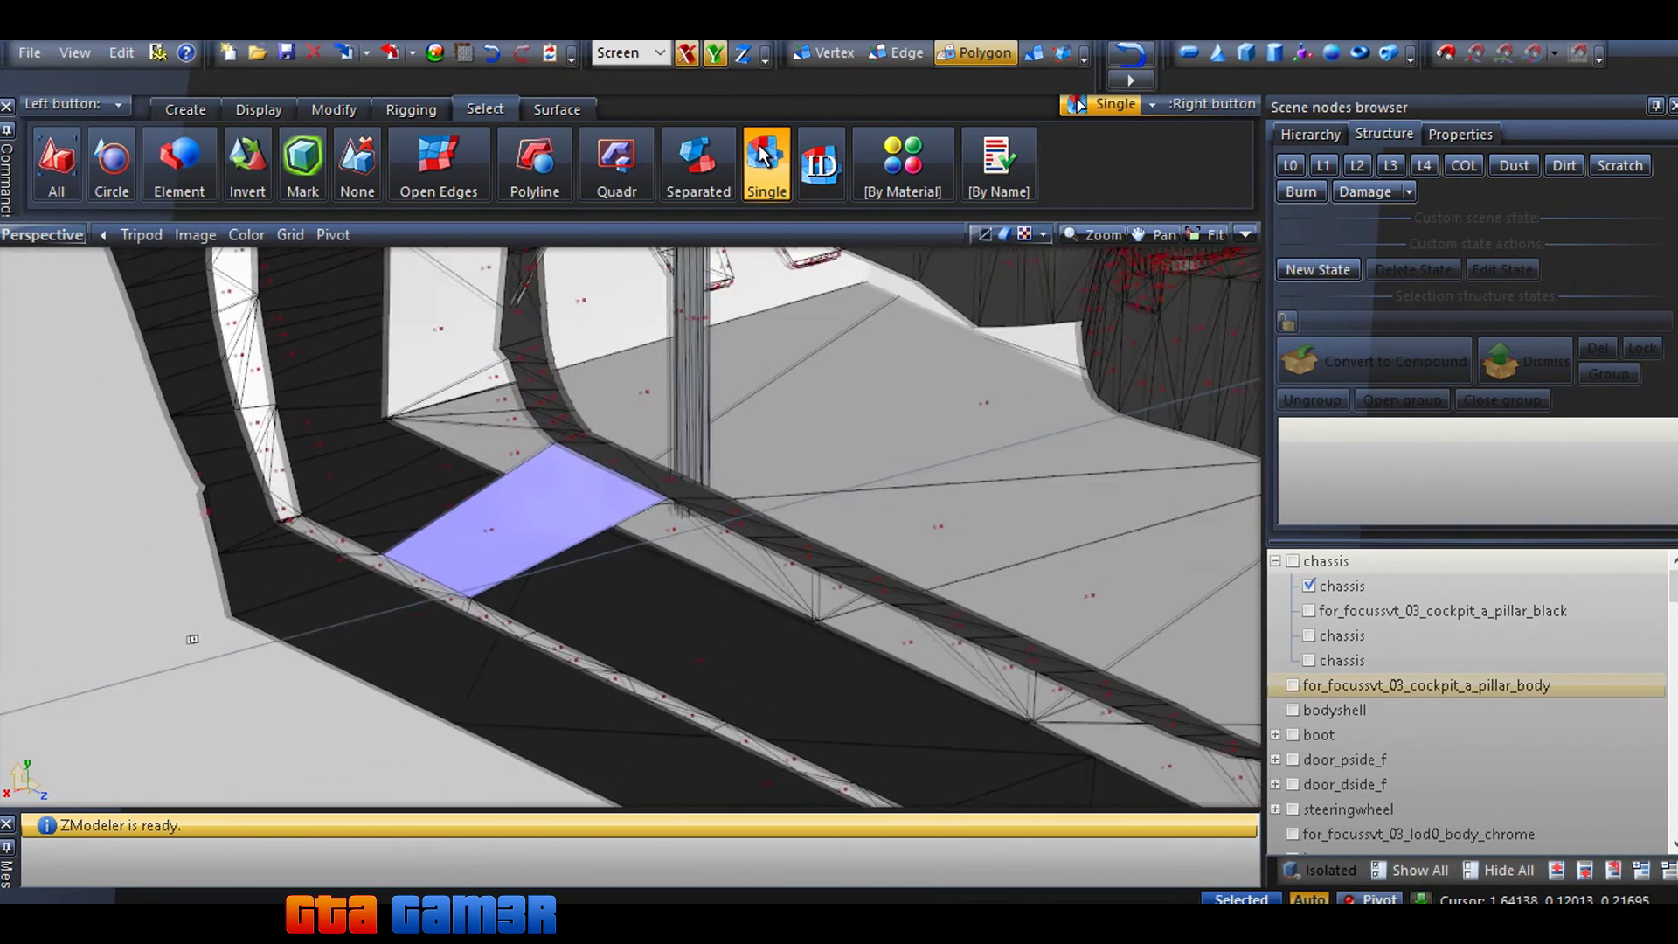